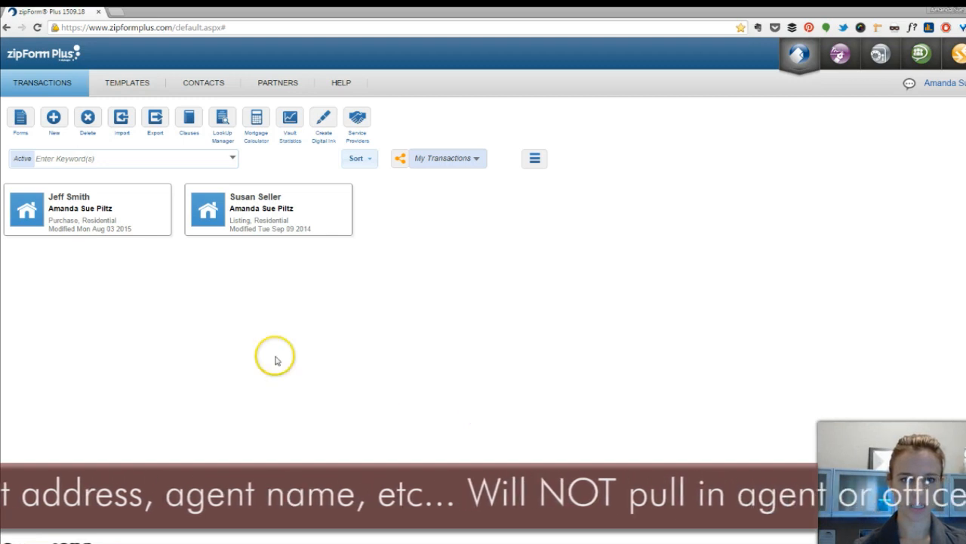
# Create a new template named Purchase Template with template type Purchase and property type Residential, and save it.
pyautogui.click(125, 82)
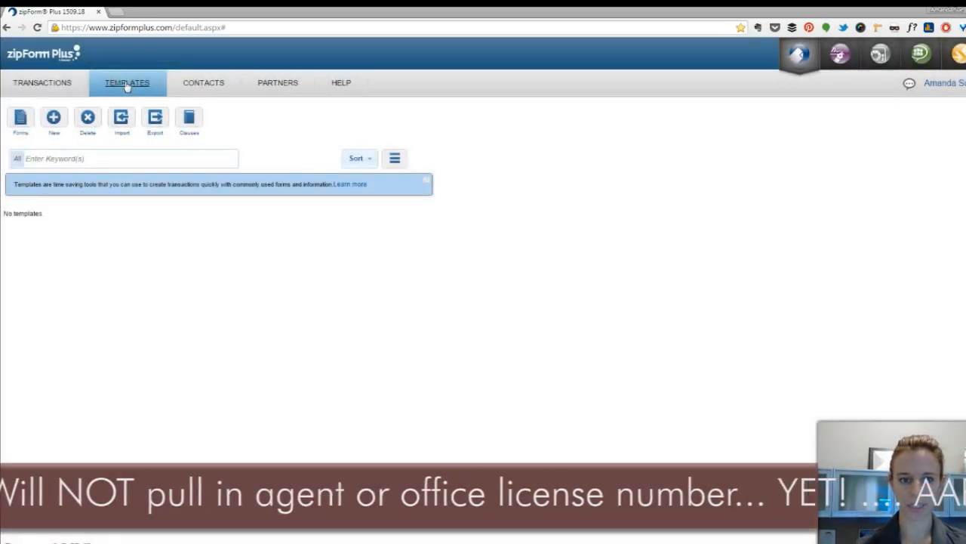
pyautogui.click(55, 119)
pyautogui.click(395, 199)
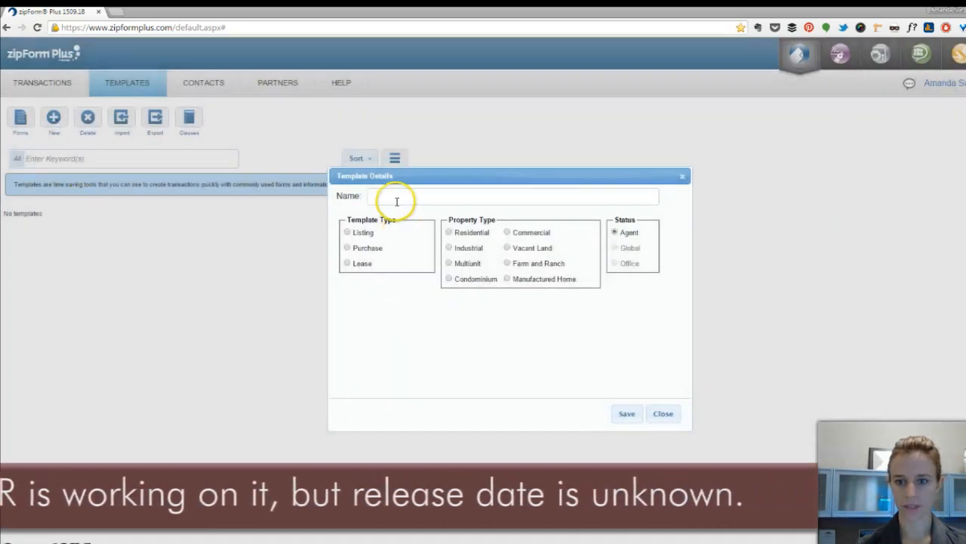
pyautogui.write('Prirchase Template')
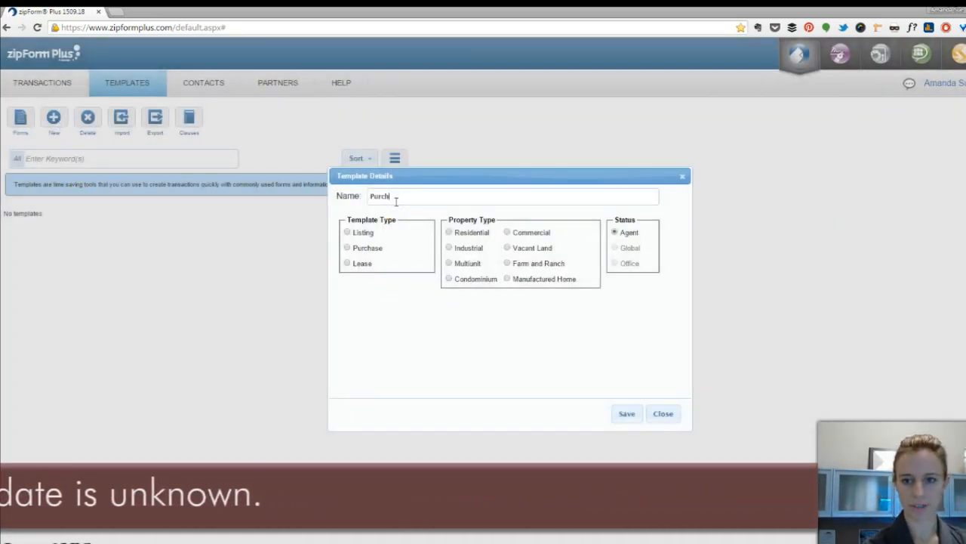
pyautogui.click(389, 170)
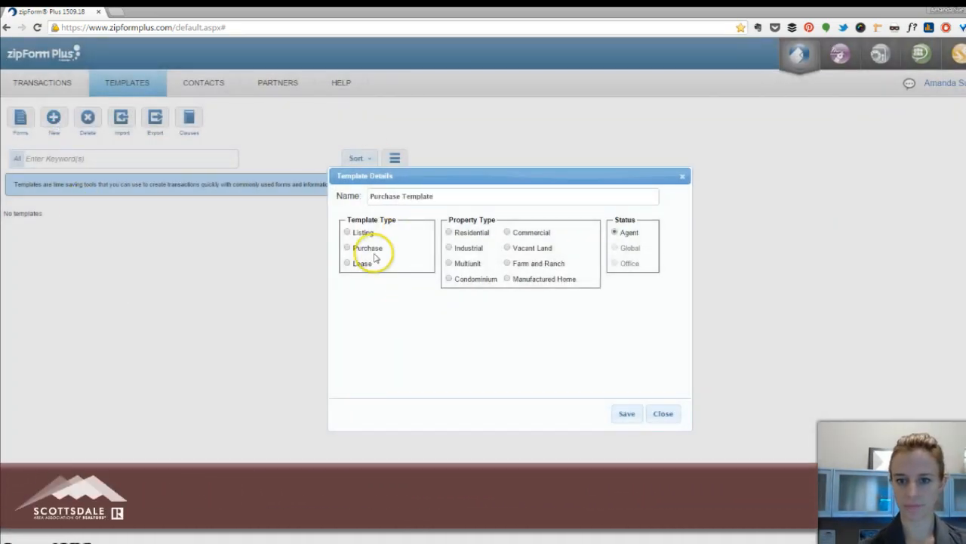
pyautogui.click(367, 248)
pyautogui.click(474, 232)
pyautogui.click(626, 415)
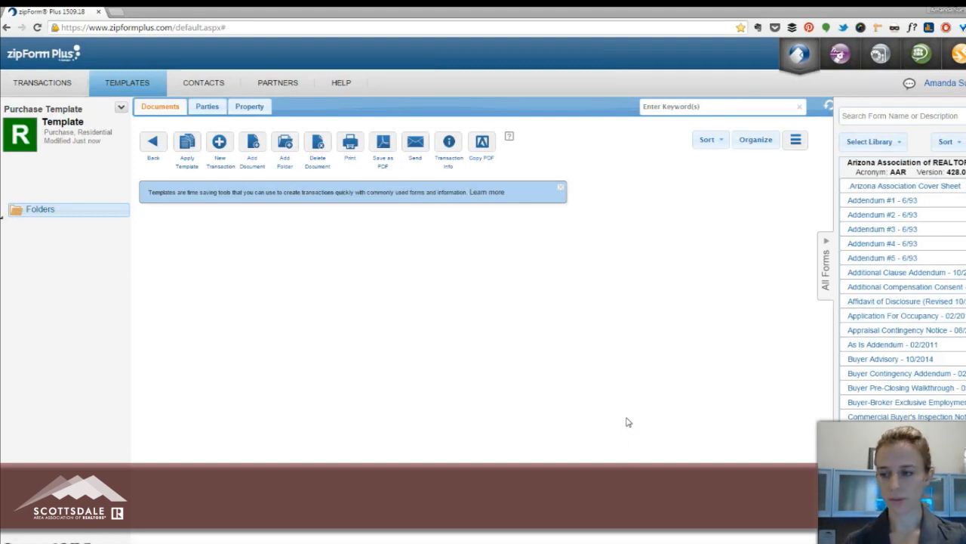
# Add the Arizona Association Cover Sheet form to the template and open it for editing.
pyautogui.click(895, 190)
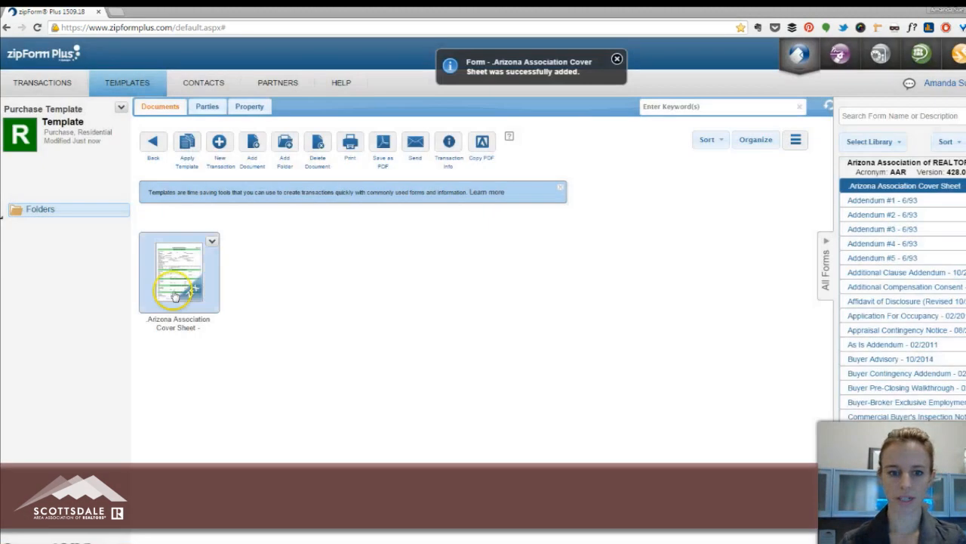
pyautogui.doubleClick(168, 273)
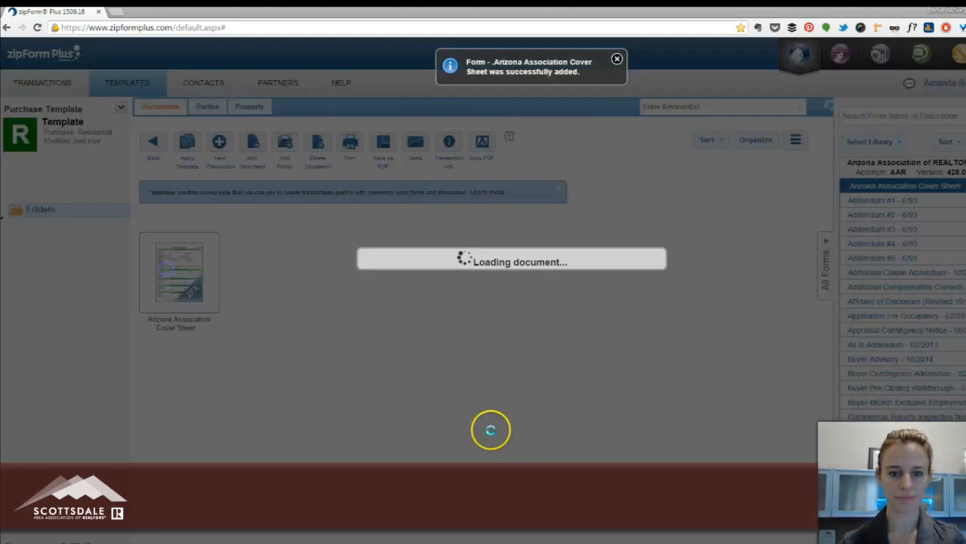
# Fill in the agent's name and agent ID in the cover sheet's Buying Broker Information section.
pyautogui.moveTo(729, 269); pyautogui.dragTo(734, 234)
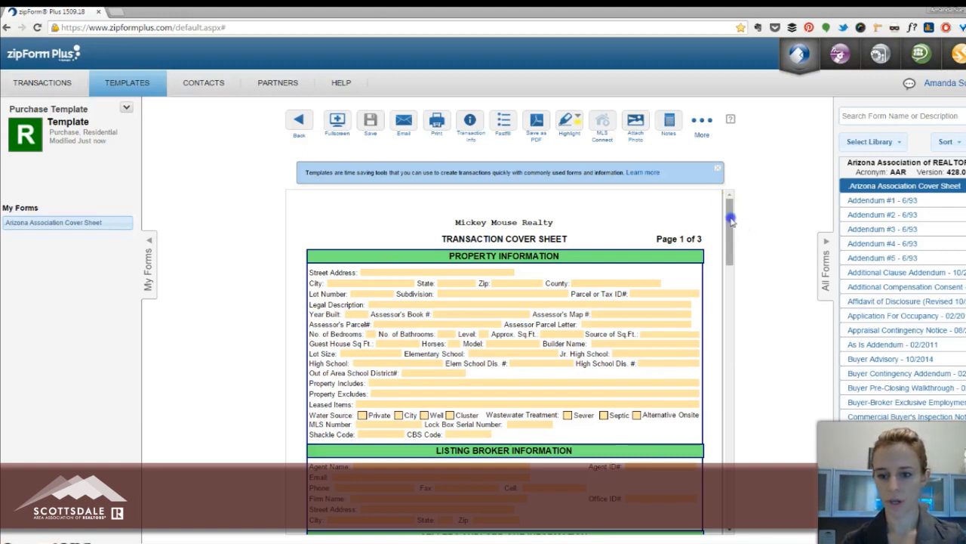
pyautogui.moveTo(729, 216); pyautogui.dragTo(571, 297)
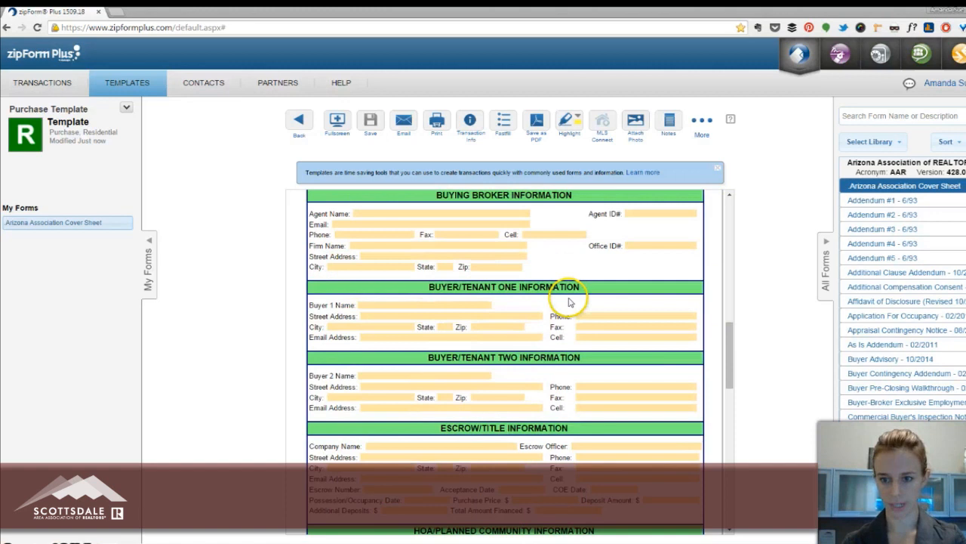
pyautogui.click(367, 215)
pyautogui.moveTo(736, 328); pyautogui.dragTo(731, 333)
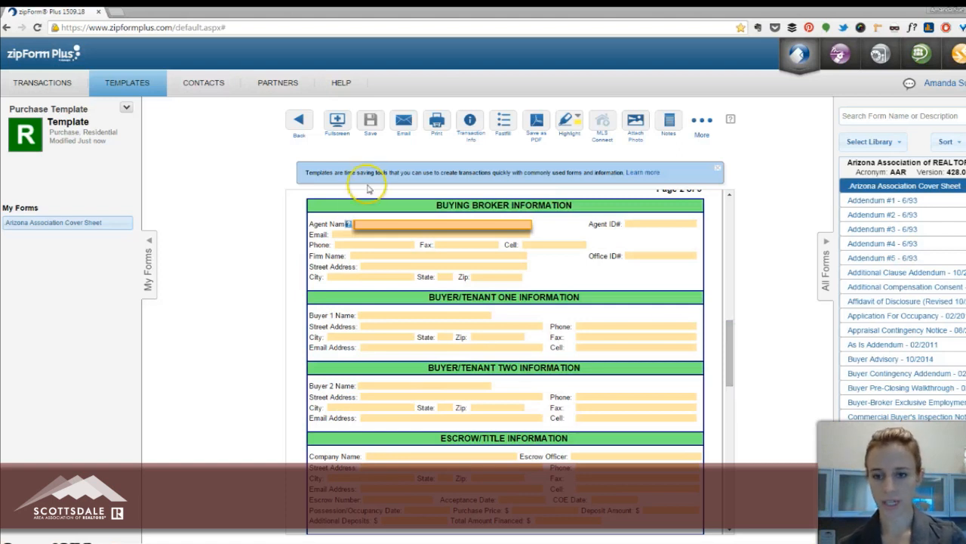
pyautogui.click(381, 236)
pyautogui.click(389, 221)
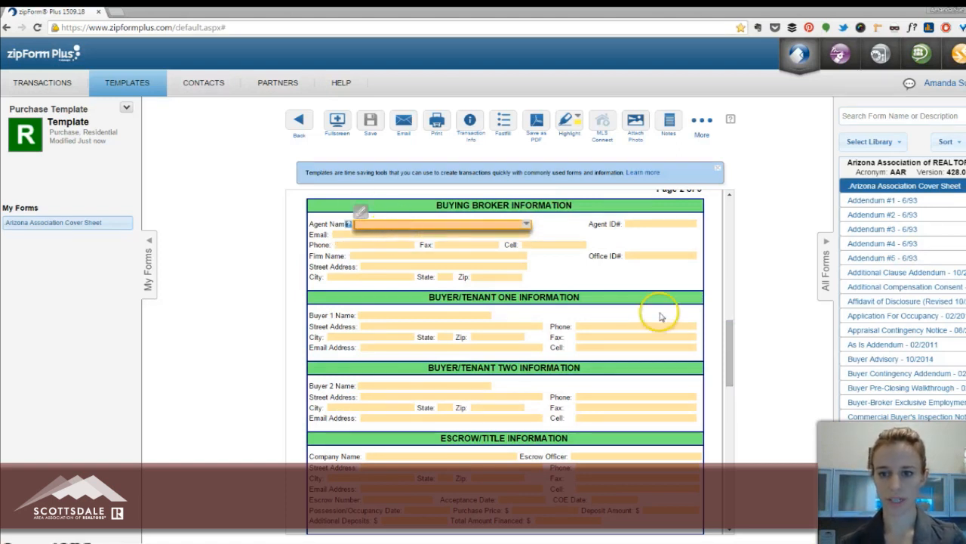
pyautogui.click(425, 220)
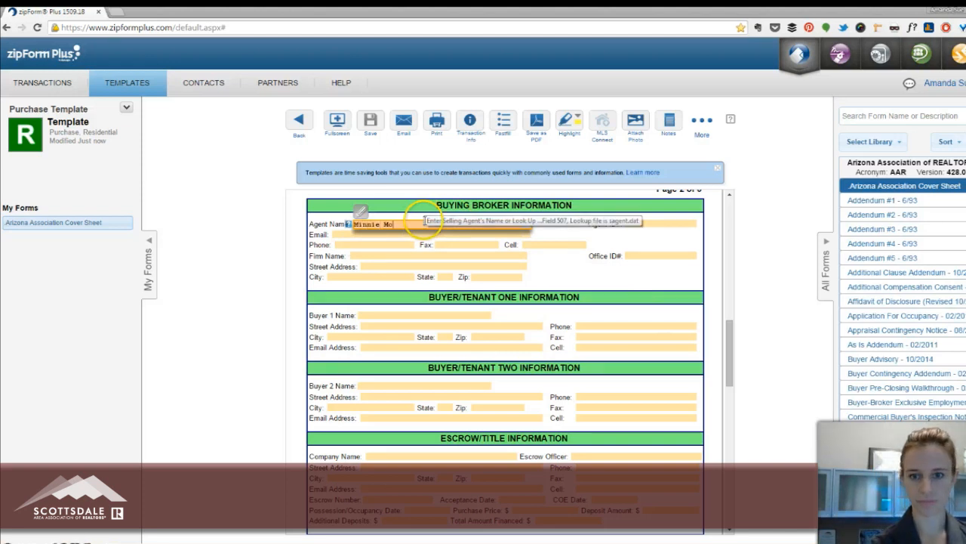
pyautogui.press('Tab')
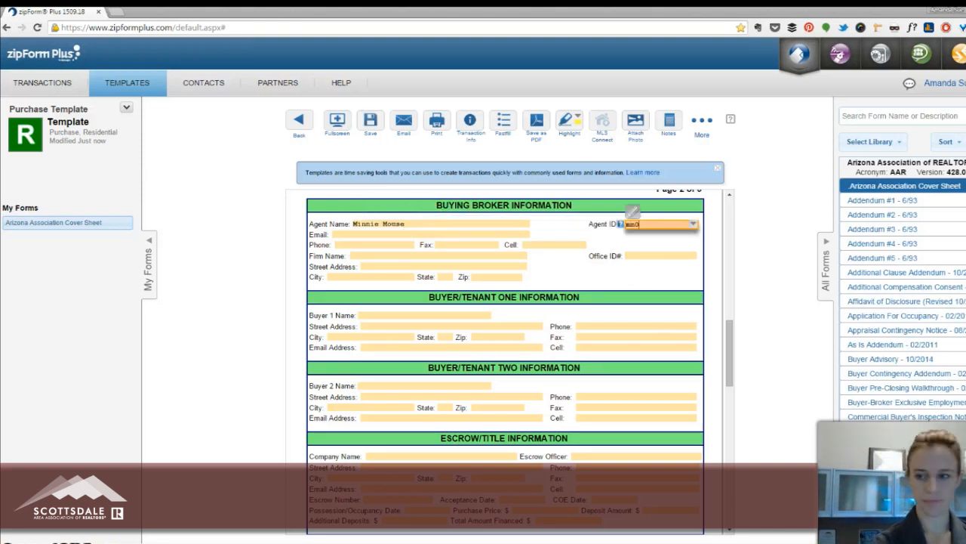
pyautogui.click(757, 317)
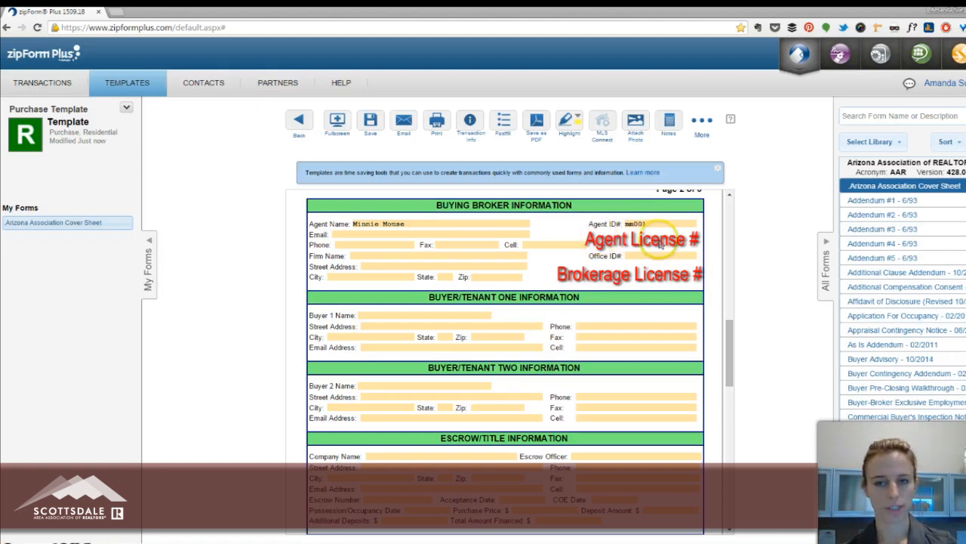
# Enter the agent's e-mail address and phone number in the Buying Broker Information section.
pyautogui.click(382, 235)
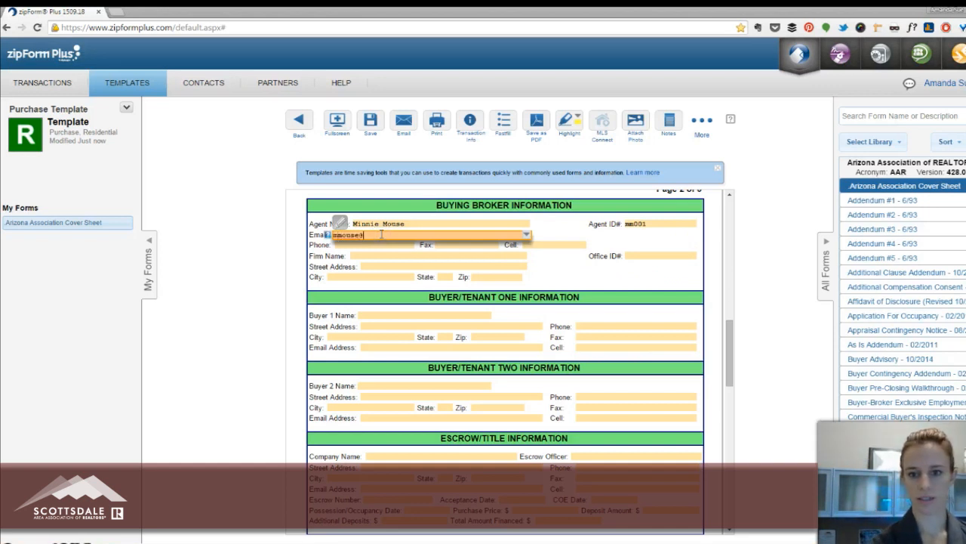
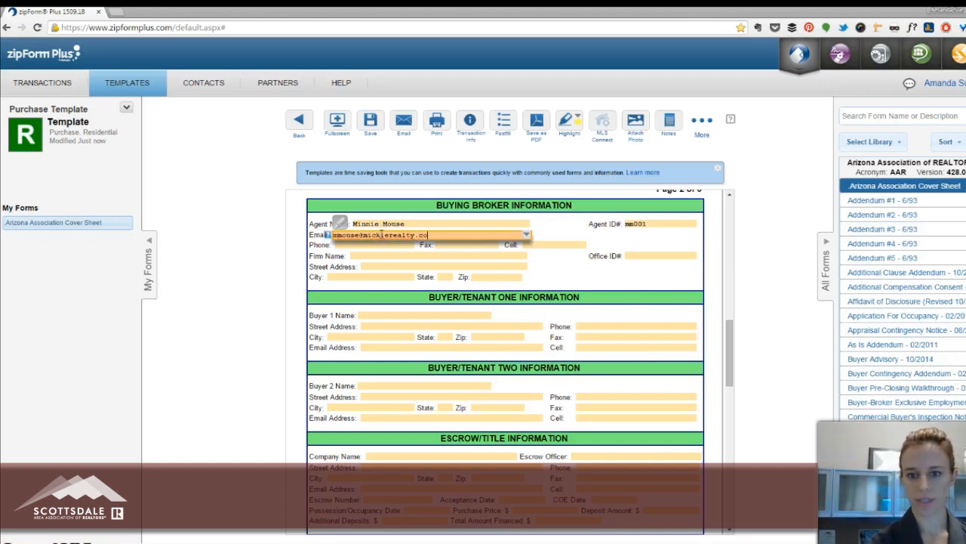
pyautogui.press('Tab')
pyautogui.write('480)55')
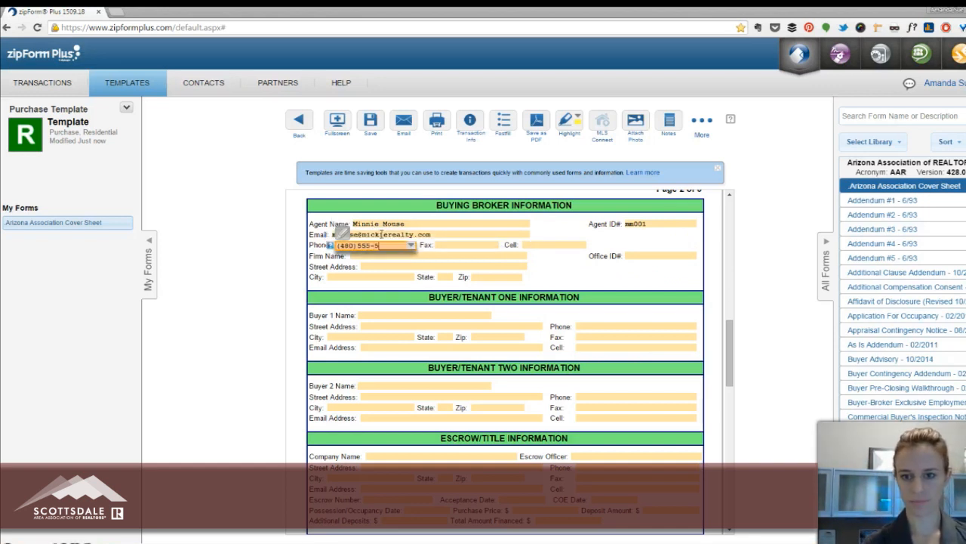
pyautogui.write('5-55555')
pyautogui.press('Tab')
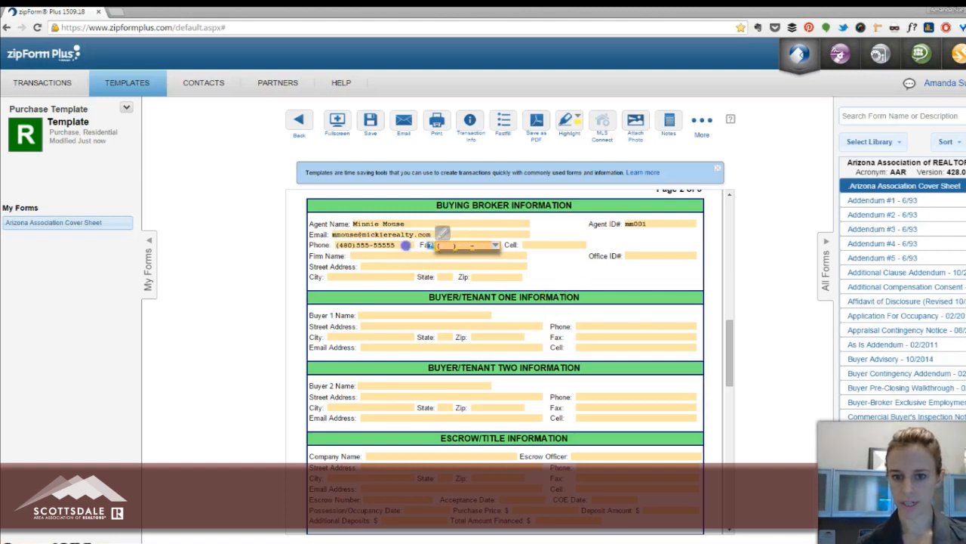
# Enter Mickey Mouse Realty as the buying broker's firm name and fill in the firm's street address.
pyautogui.click(462, 255)
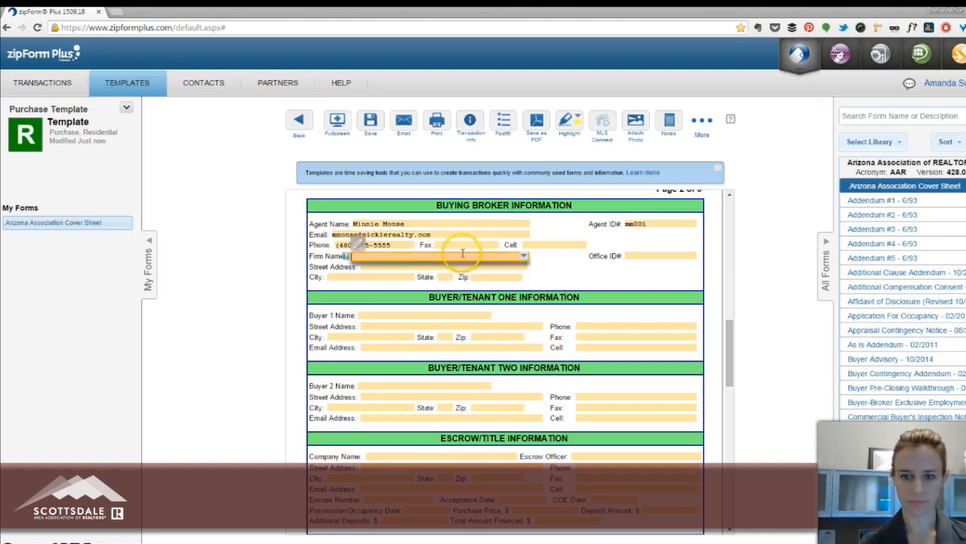
pyautogui.write('Mickey Mouse Real')
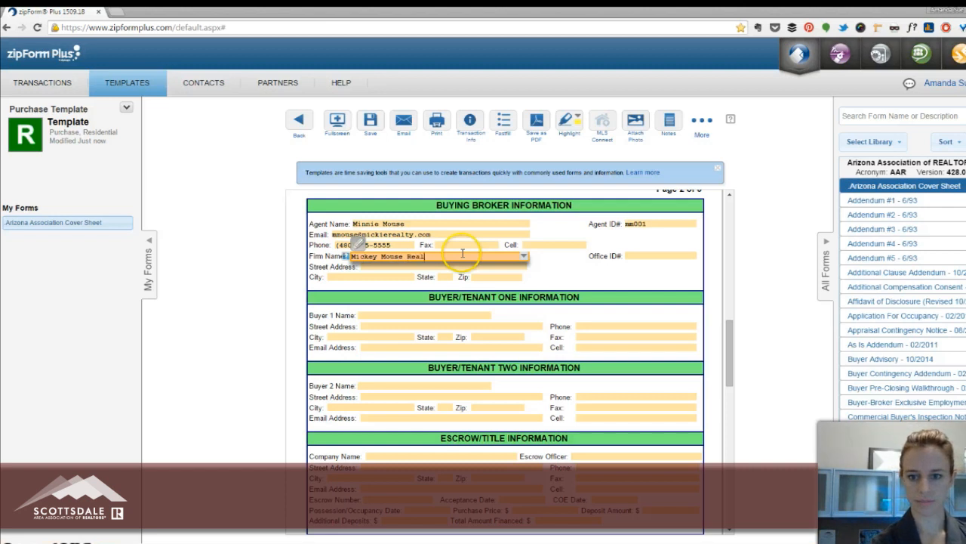
pyautogui.write('ty')
pyautogui.press('Tab')
pyautogui.press('Tab')
pyautogui.write('1')
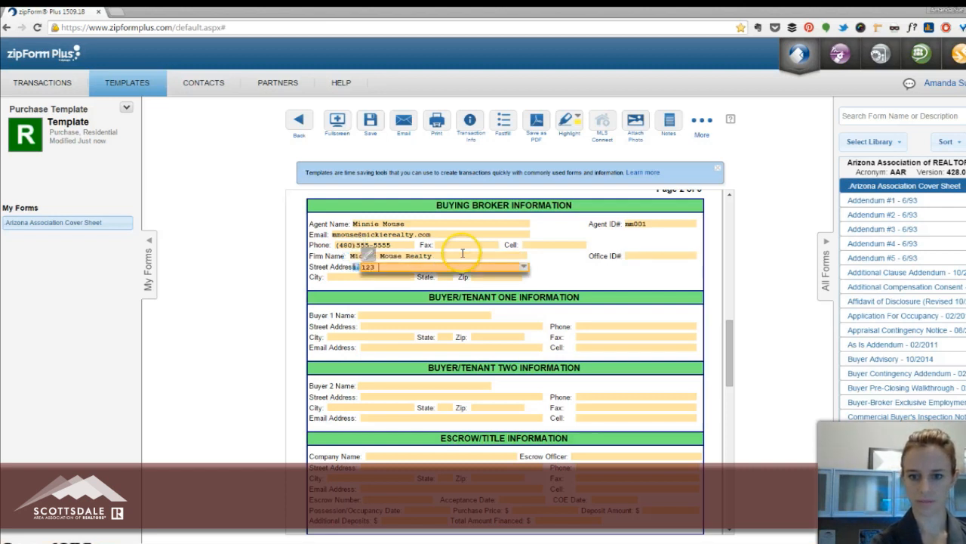
pyautogui.write('23 Main Street')
# Complete the buying broker's address with its city, state and ZIP code.
pyautogui.press('Tab')
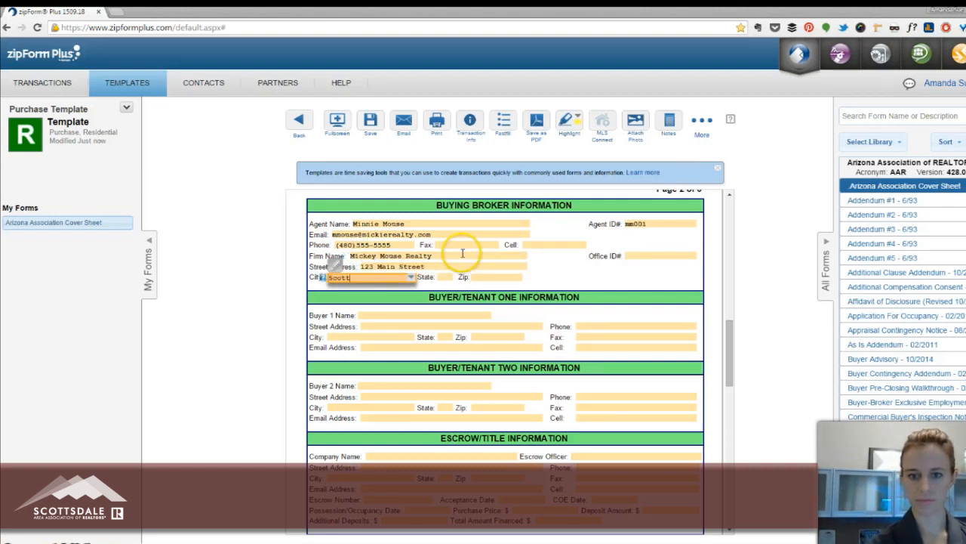
pyautogui.write('Scottsdale')
pyautogui.press('Tab')
pyautogui.write('AZ')
pyautogui.press('Tab')
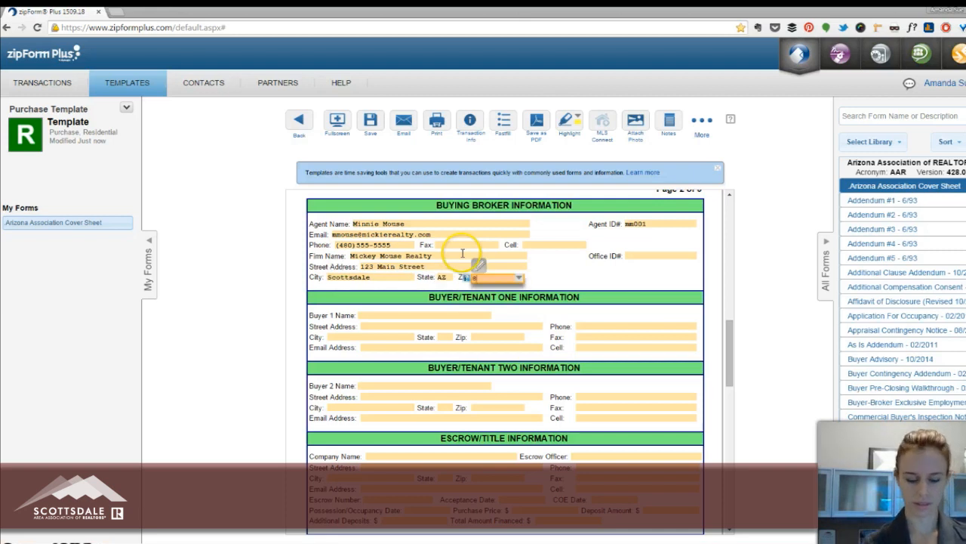
pyautogui.write('85251')
pyautogui.press('Tab')
# Fill in the buying broker's office ID and save the cover sheet.
pyautogui.click(660, 257)
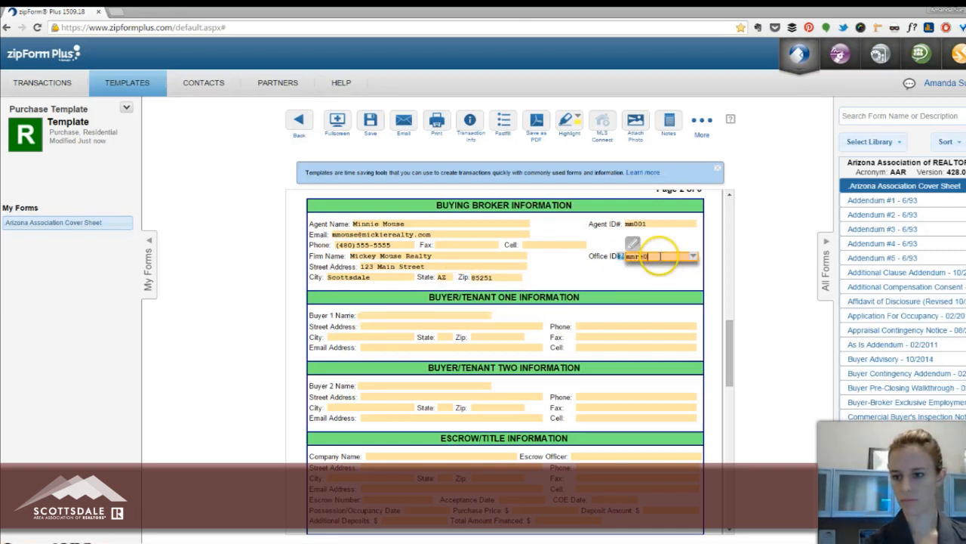
pyautogui.click(561, 266)
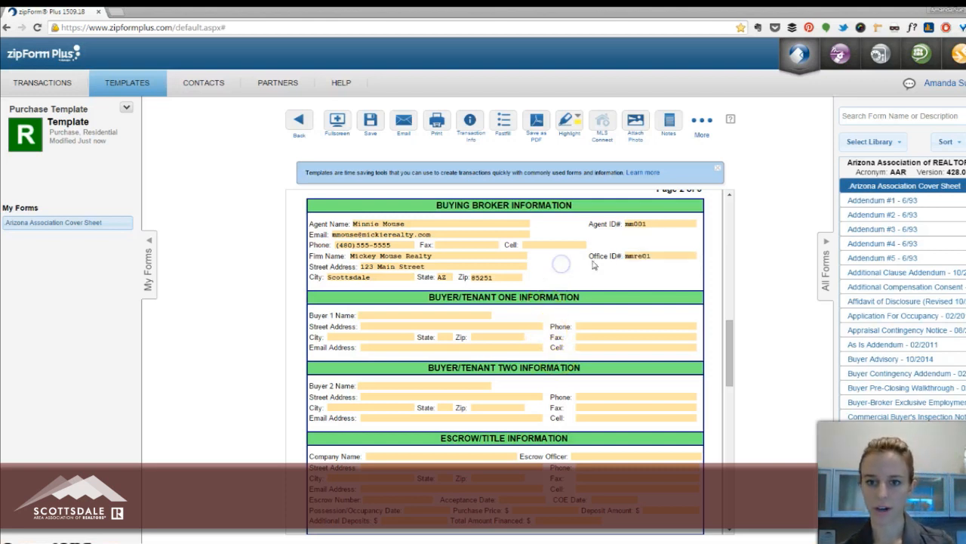
pyautogui.click(370, 124)
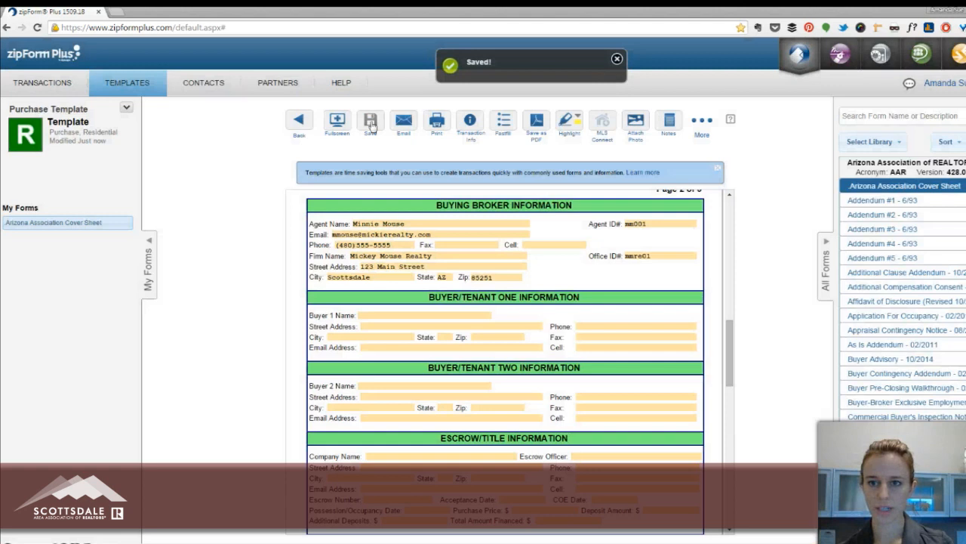
pyautogui.click(423, 123)
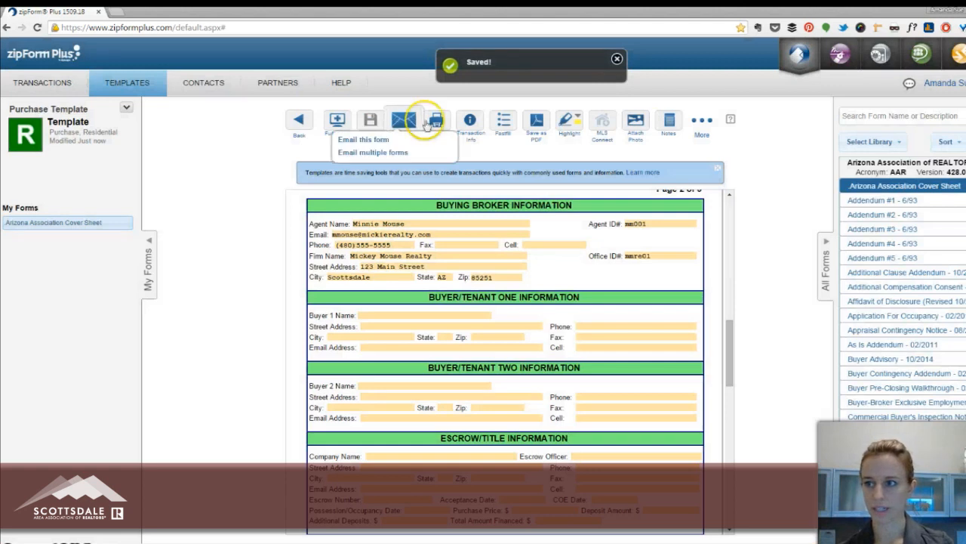
# Create a residential purchase transaction named with the buyer's name and property address, apply the Purchase Template to it, and save.
pyautogui.click(48, 84)
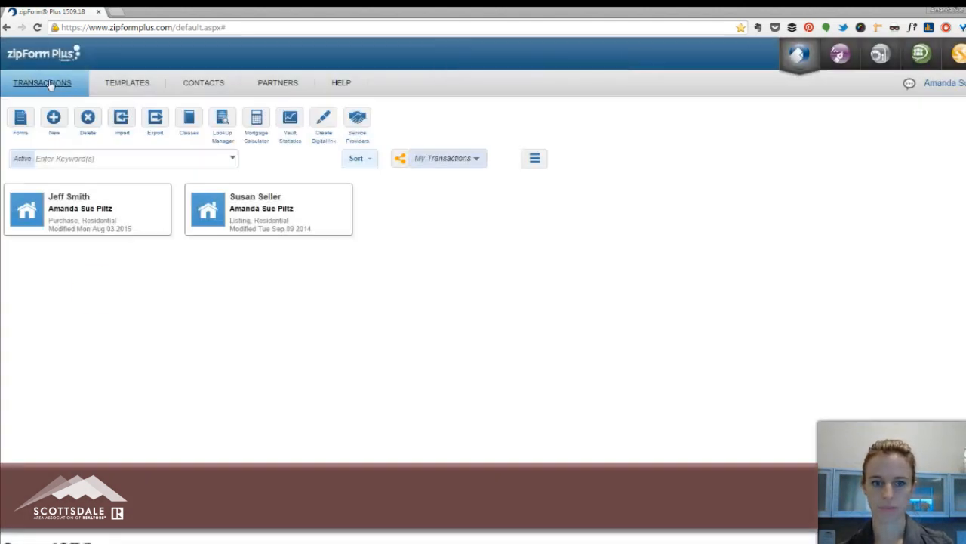
pyautogui.click(208, 394)
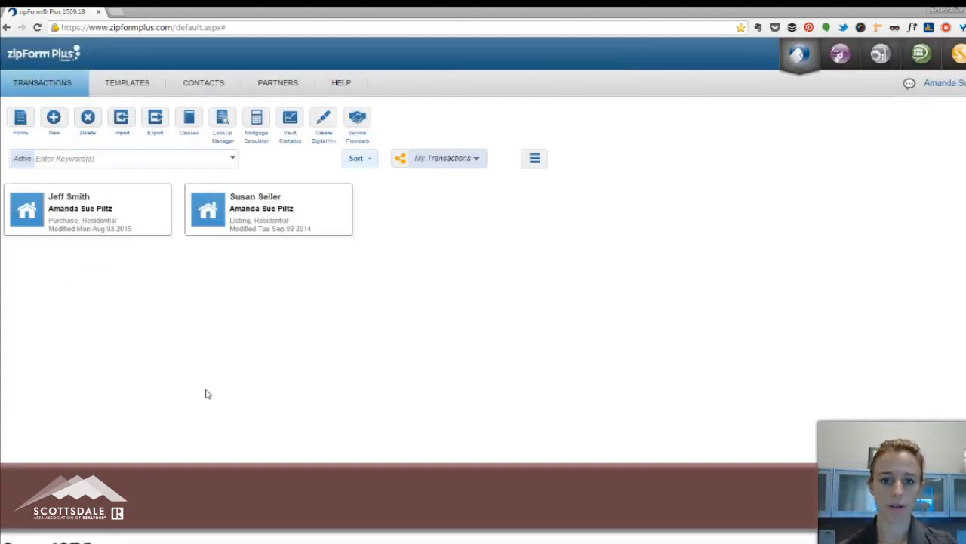
pyautogui.click(54, 119)
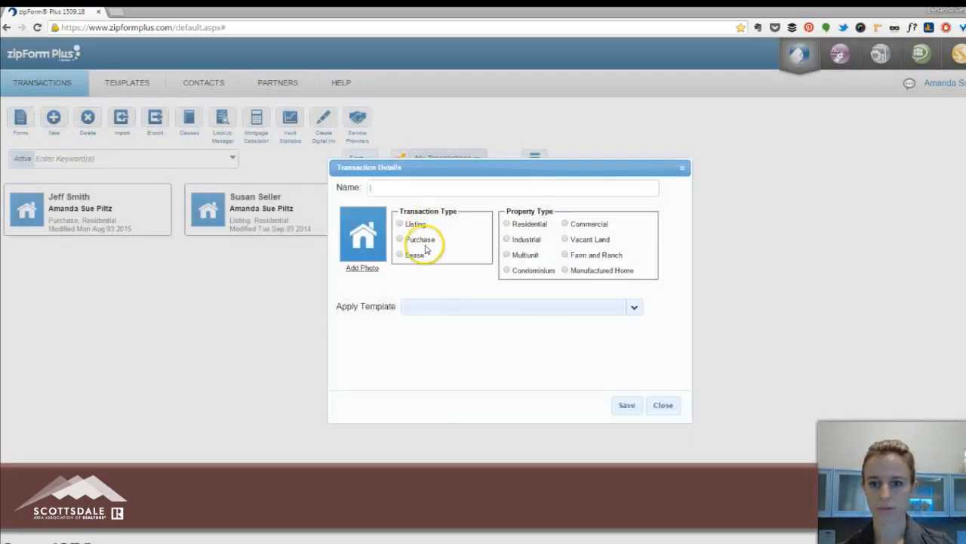
pyautogui.click(425, 248)
pyautogui.click(405, 195)
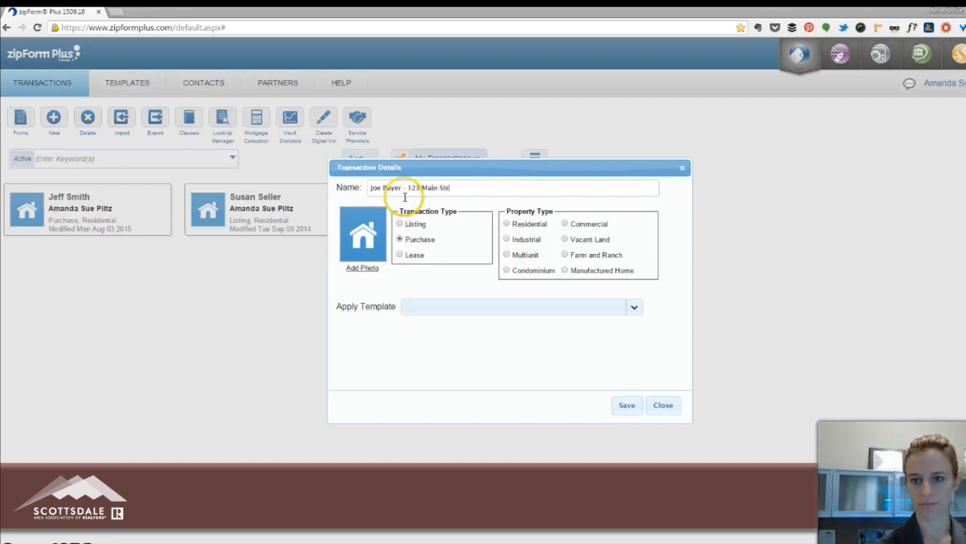
pyautogui.click(528, 224)
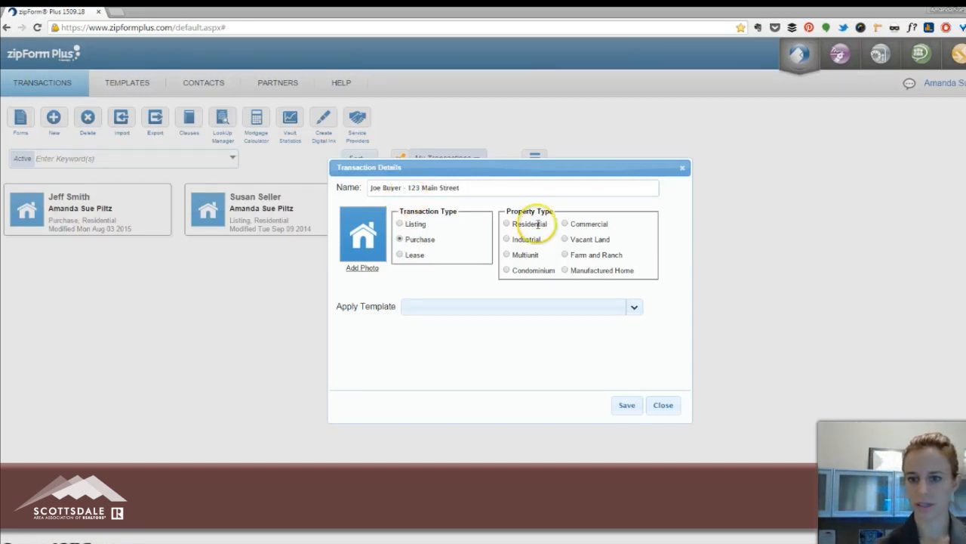
pyautogui.click(417, 311)
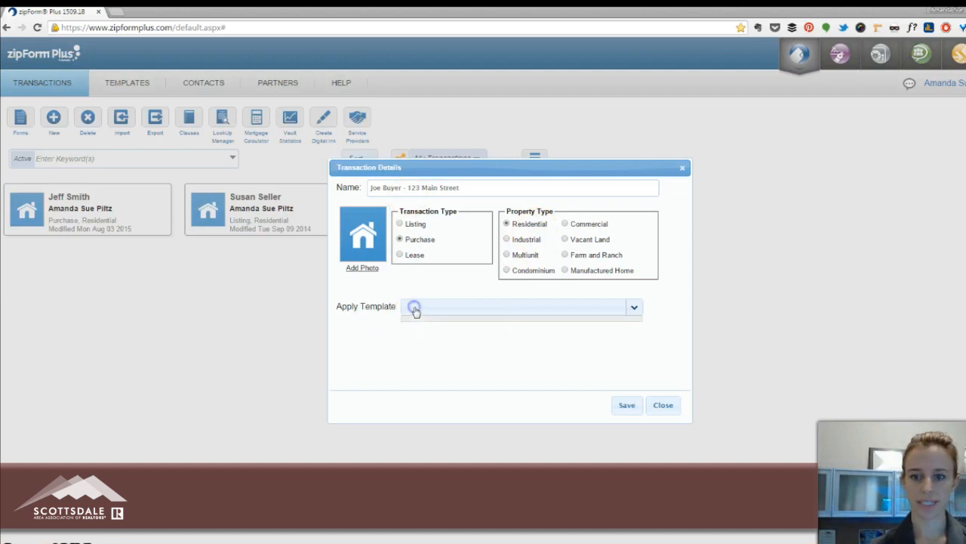
pyautogui.click(442, 326)
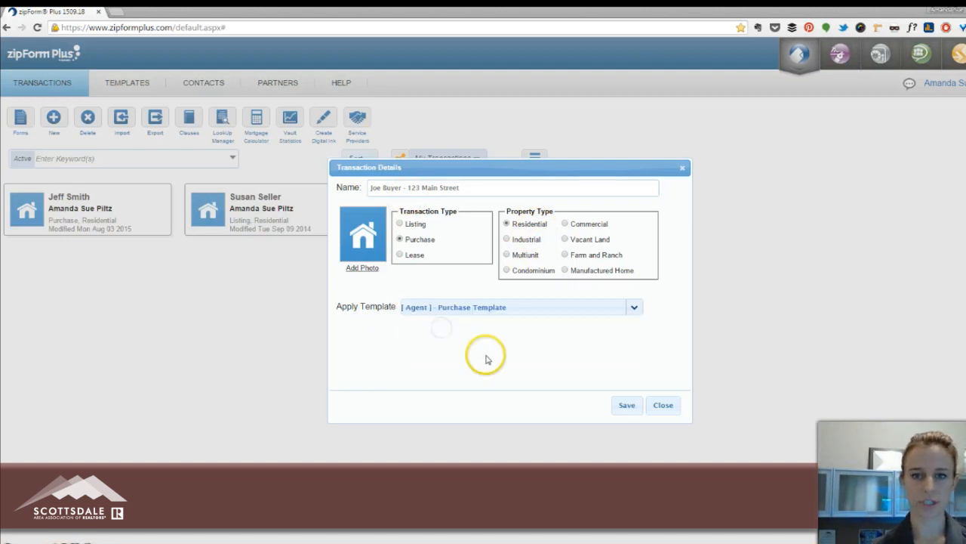
pyautogui.click(625, 407)
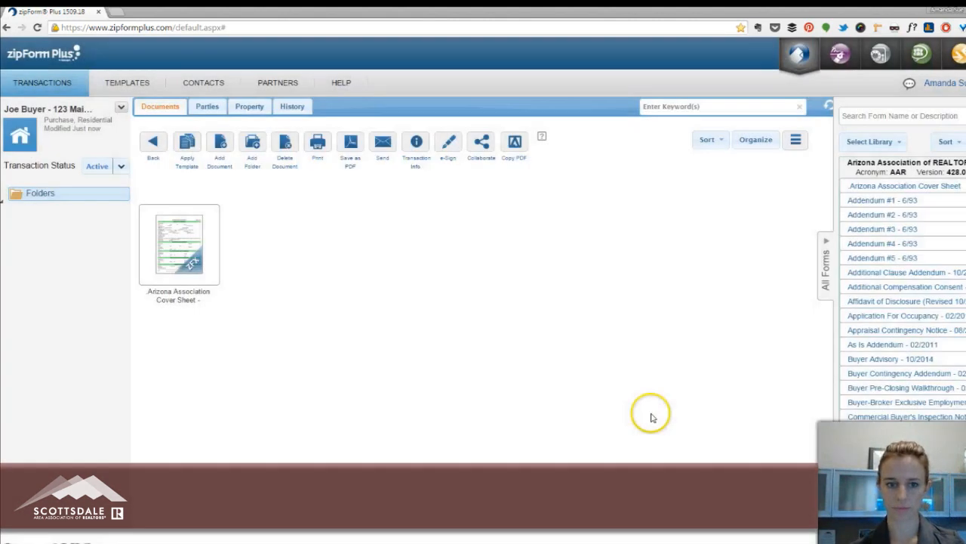
# Open the transaction's cover sheet, review its property and buying broker sections, and return to the transaction's documents.
pyautogui.doubleClick(185, 260)
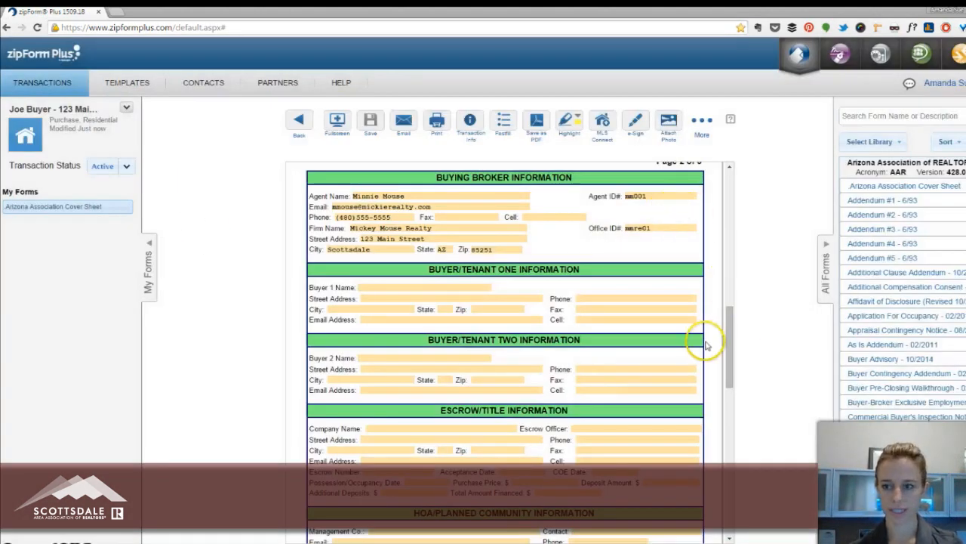
pyautogui.moveTo(731, 328); pyautogui.dragTo(743, 194)
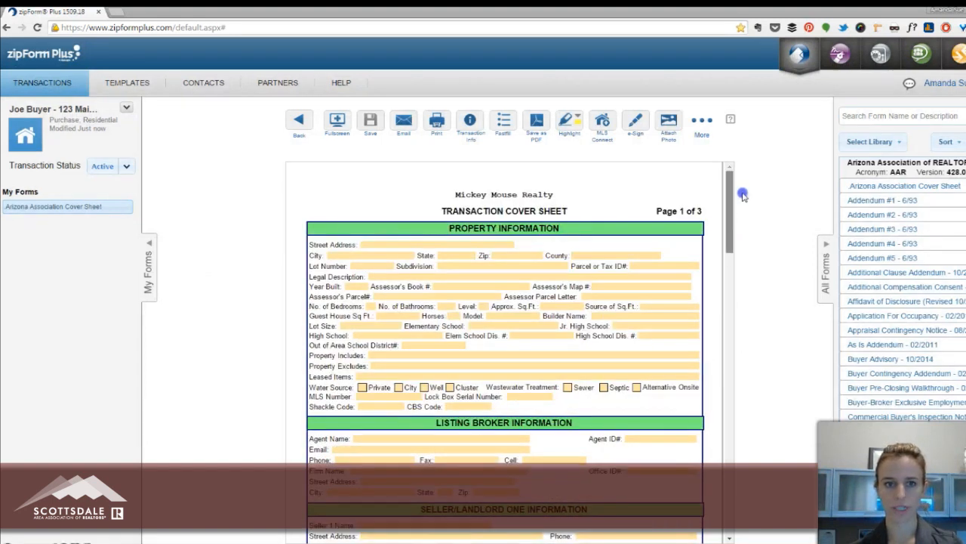
pyautogui.moveTo(743, 195); pyautogui.dragTo(744, 314)
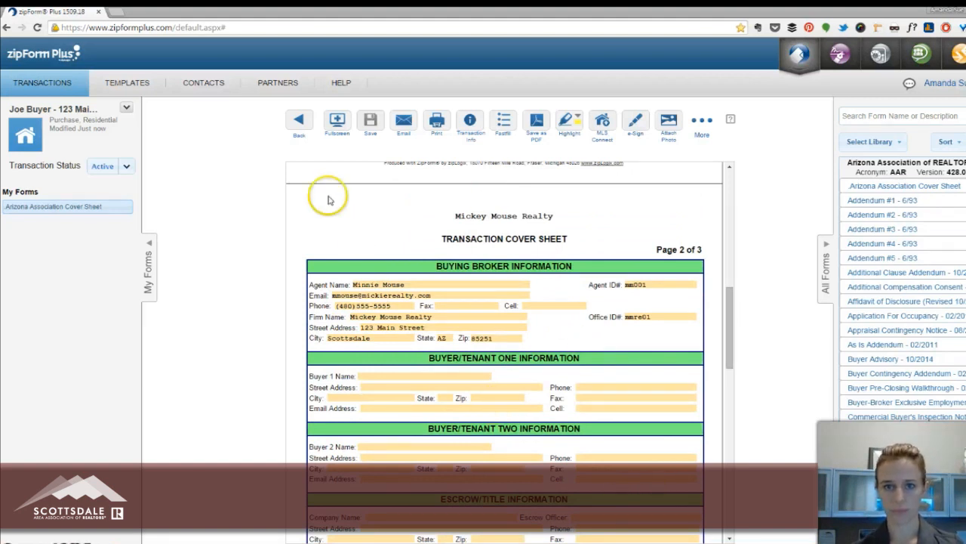
pyautogui.click(298, 121)
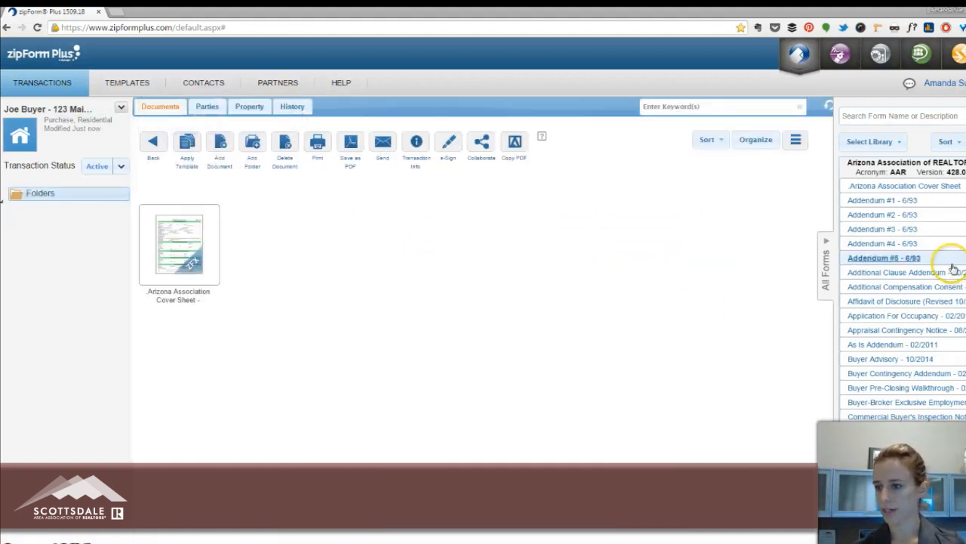
# Add the Residential Purchase Contract - 06/2014 form to the transaction and view the buyer's broker section on its last page.
pyautogui.scroll(-10, 953, 268)
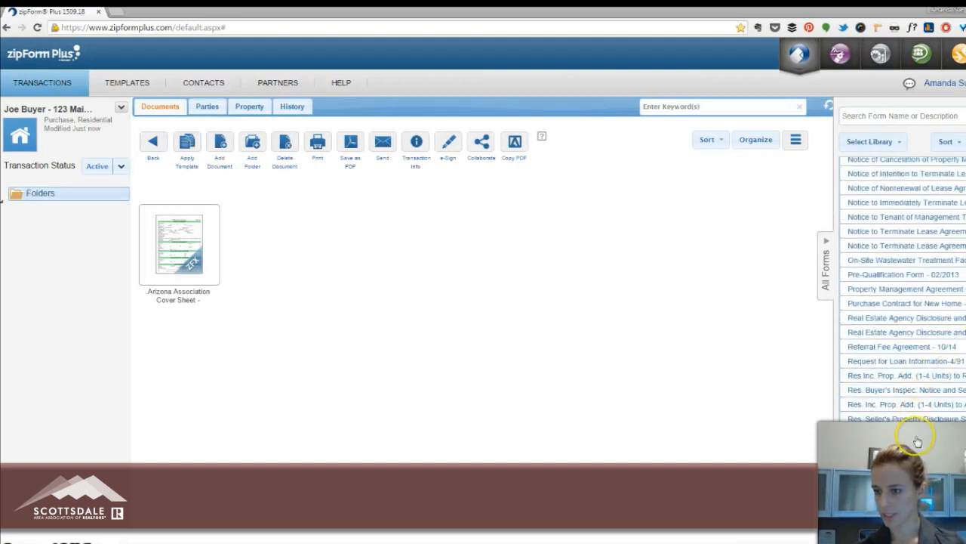
pyautogui.doubleClick(924, 472)
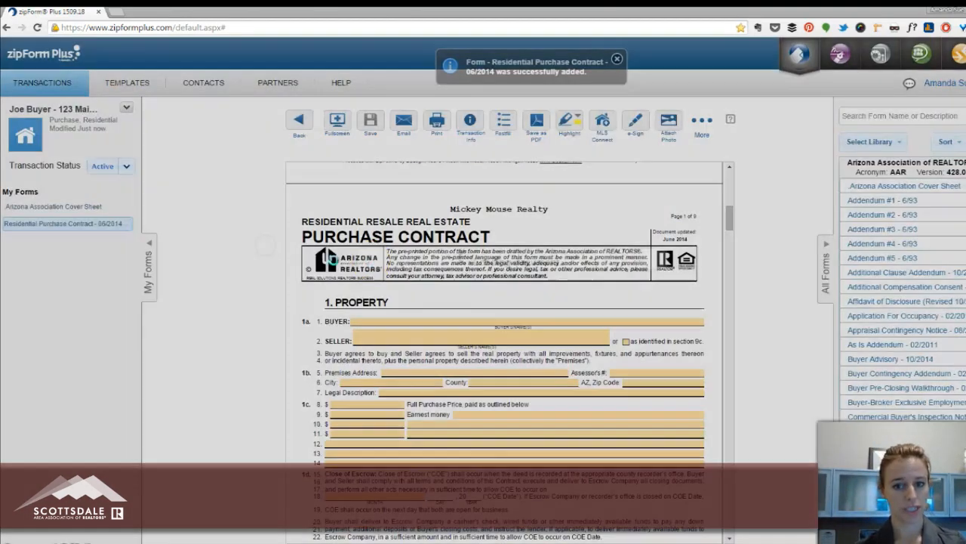
pyautogui.scroll(-3, 580, 275)
pyautogui.scroll(-10, 579, 276)
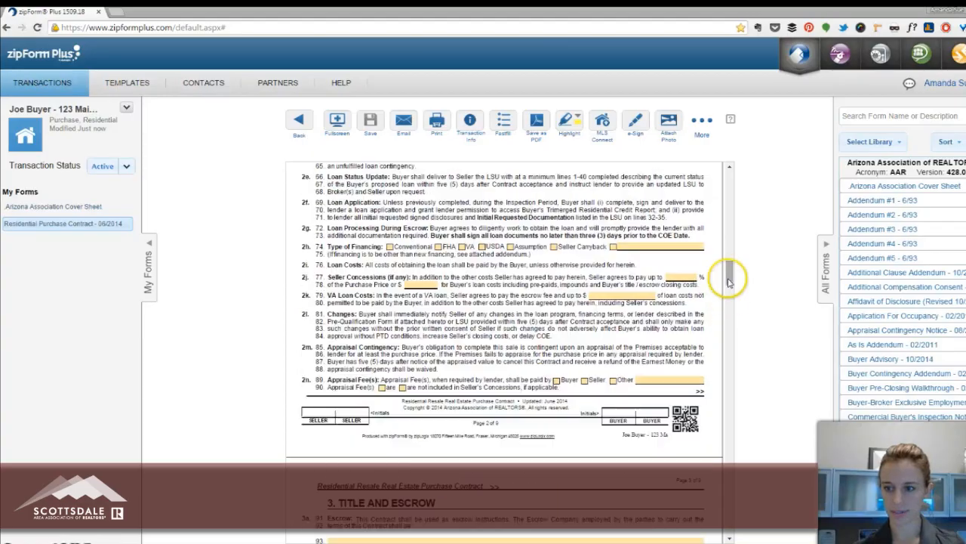
pyautogui.moveTo(730, 281); pyautogui.dragTo(740, 516)
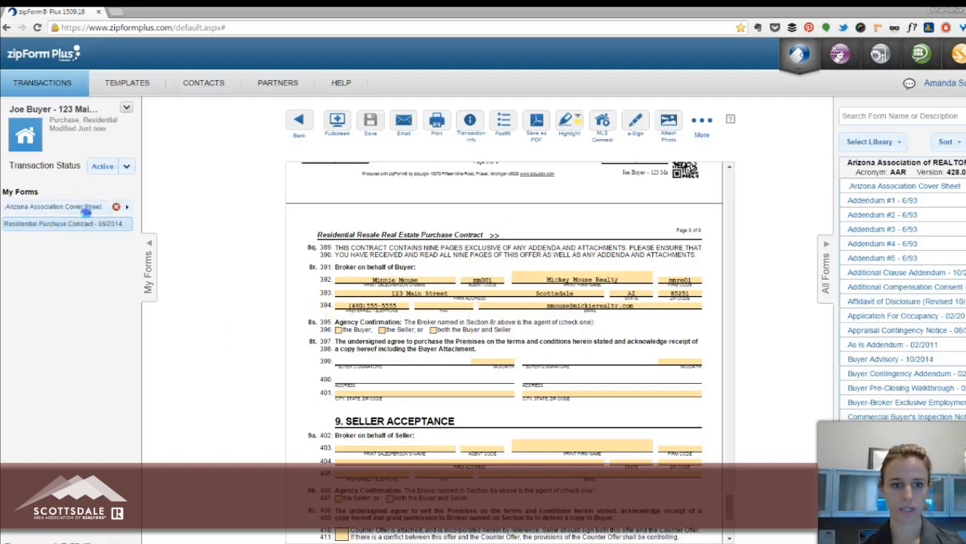
# Fill in the property's street address on the transaction's cover sheet and save it.
pyautogui.click(83, 206)
pyautogui.click(388, 247)
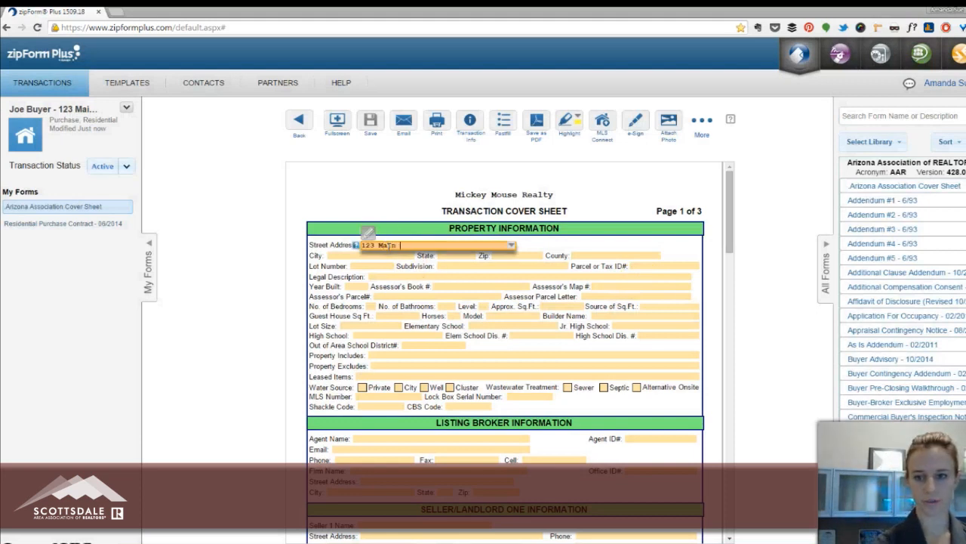
pyautogui.write('123 Main Street')
pyautogui.press('Tab')
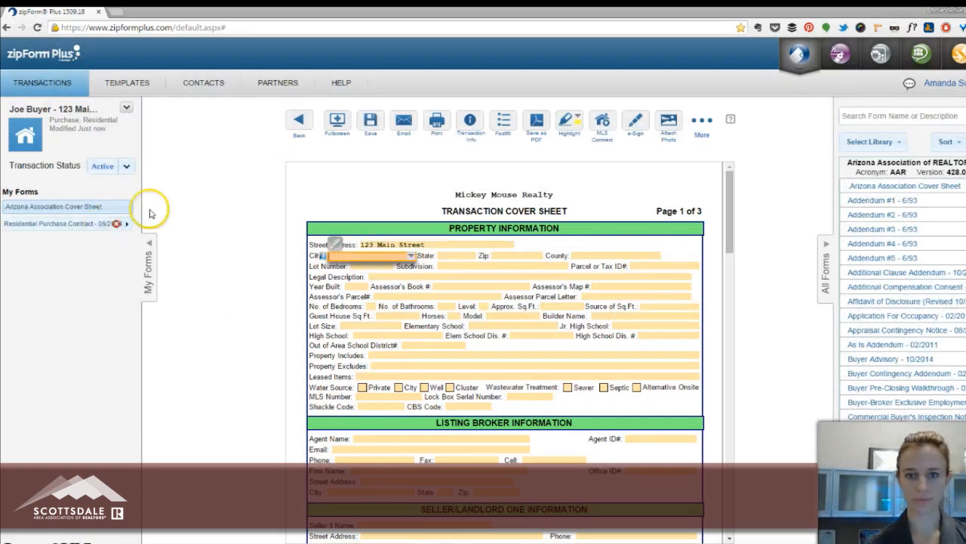
pyautogui.click(381, 130)
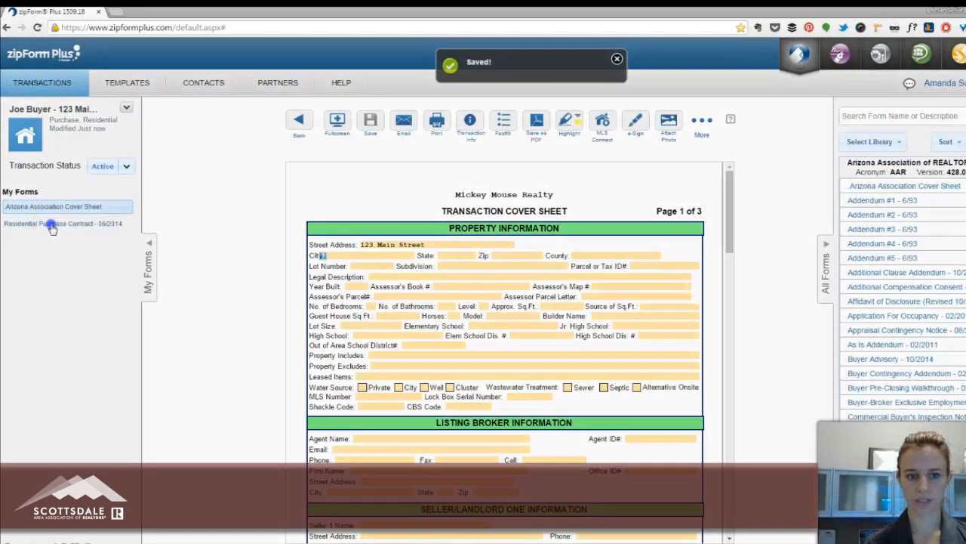
# Check the premises address in the purchase contract, review the cover sheet again, and return to the transaction's documents.
pyautogui.click(52, 224)
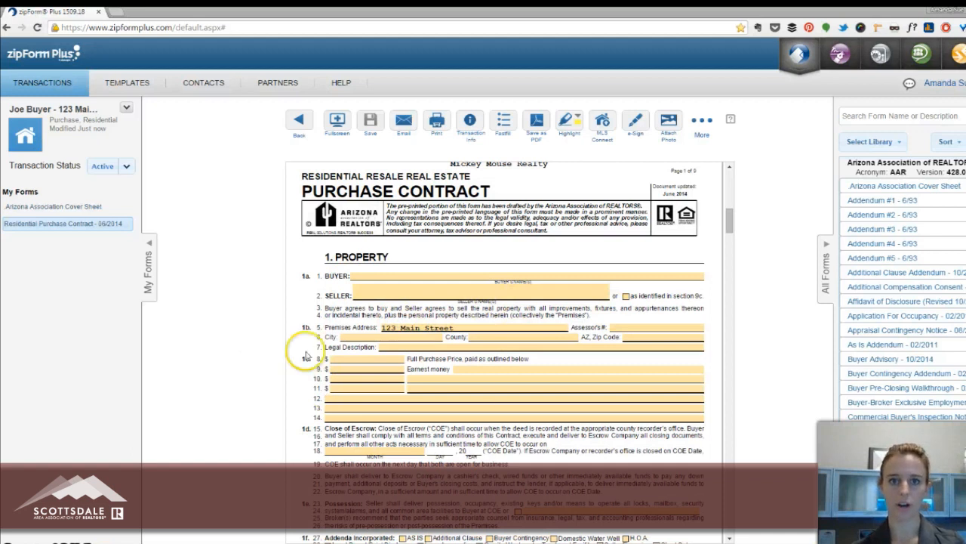
pyautogui.click(53, 207)
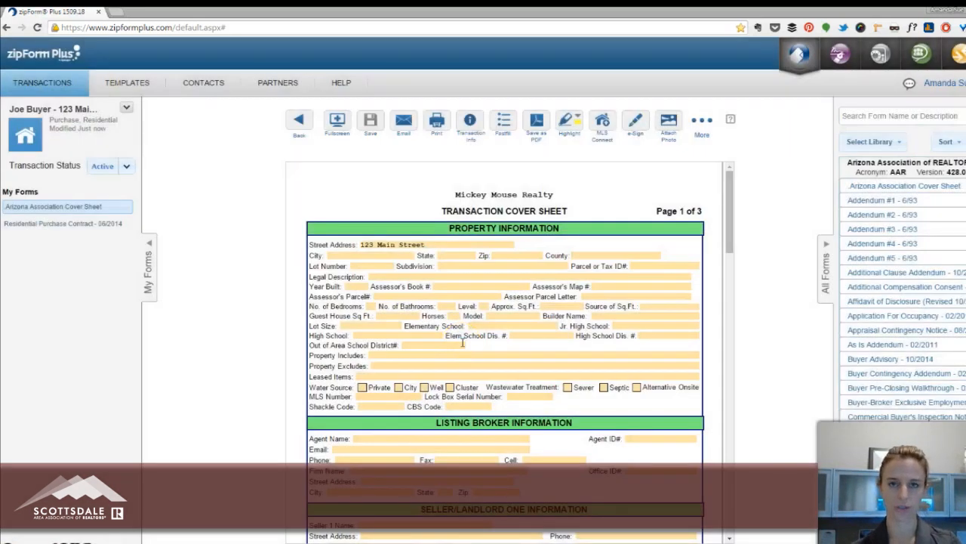
pyautogui.scroll(-10, 435, 309)
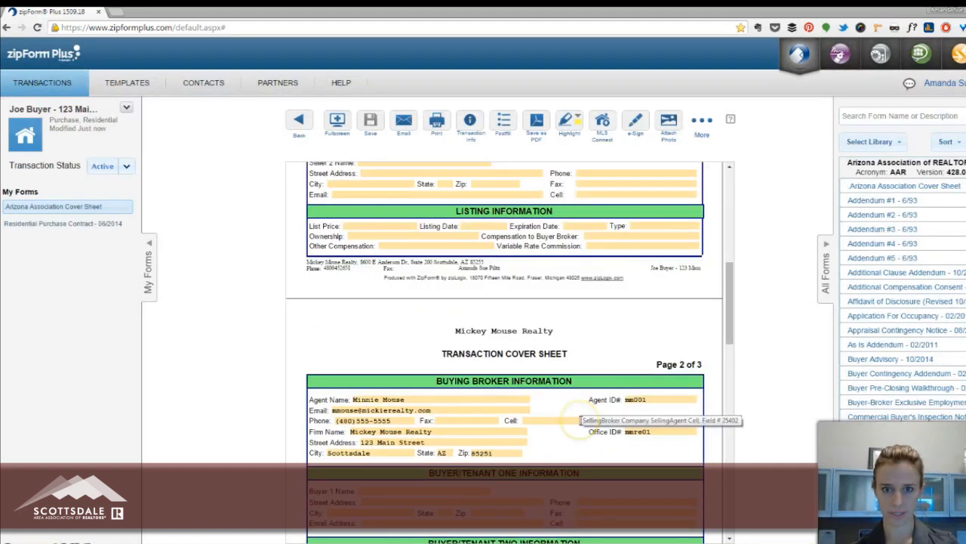
pyautogui.click(300, 123)
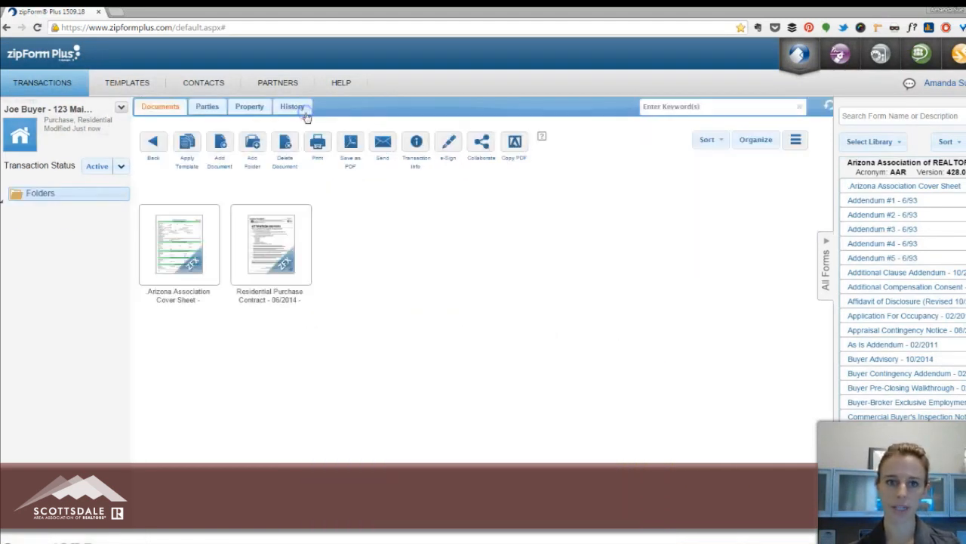
# Create a residential listing template named Listing Template and save it.
pyautogui.click(125, 87)
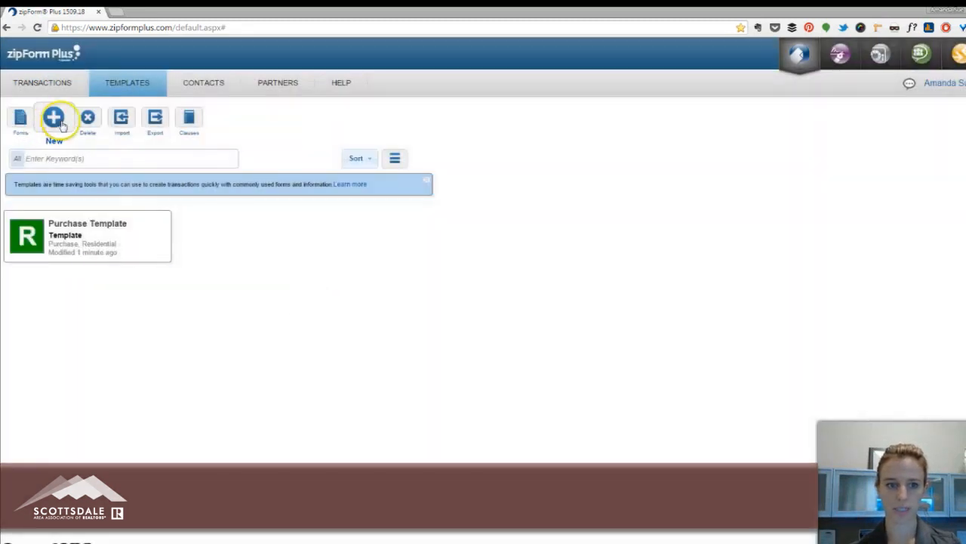
pyautogui.click(52, 119)
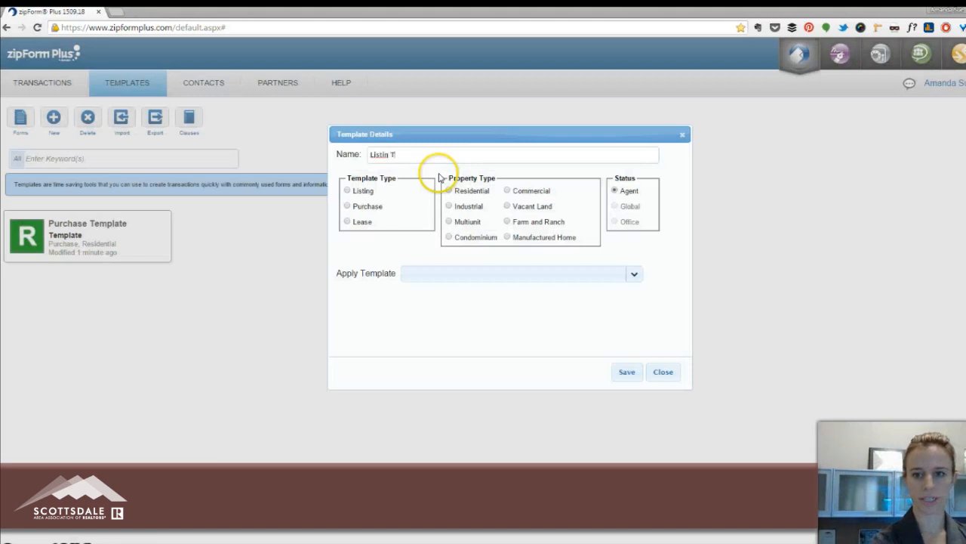
pyautogui.write('Listing Template')
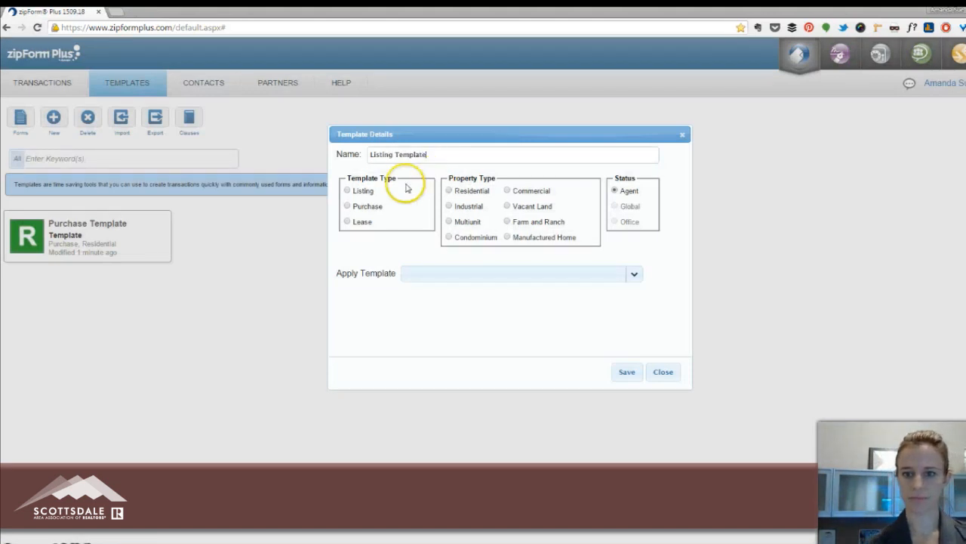
pyautogui.click(348, 191)
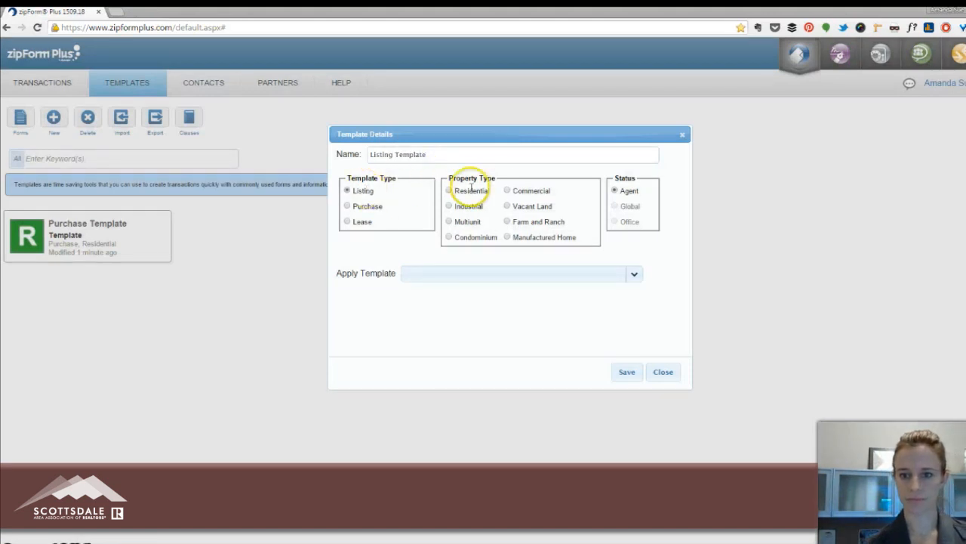
pyautogui.click(626, 372)
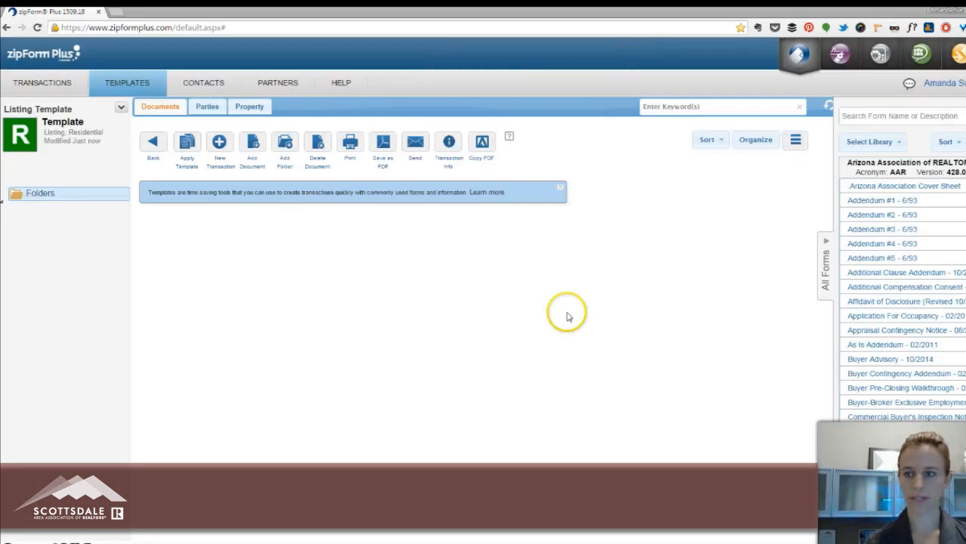
# Add the Arizona Association Cover Sheet to the listing template and open it at the listing broker information.
pyautogui.click(934, 185)
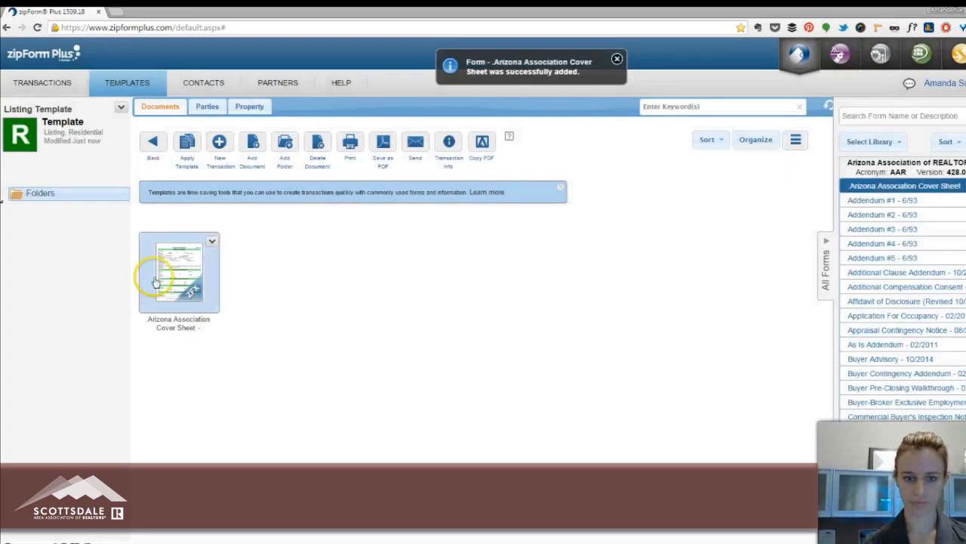
pyautogui.doubleClick(151, 277)
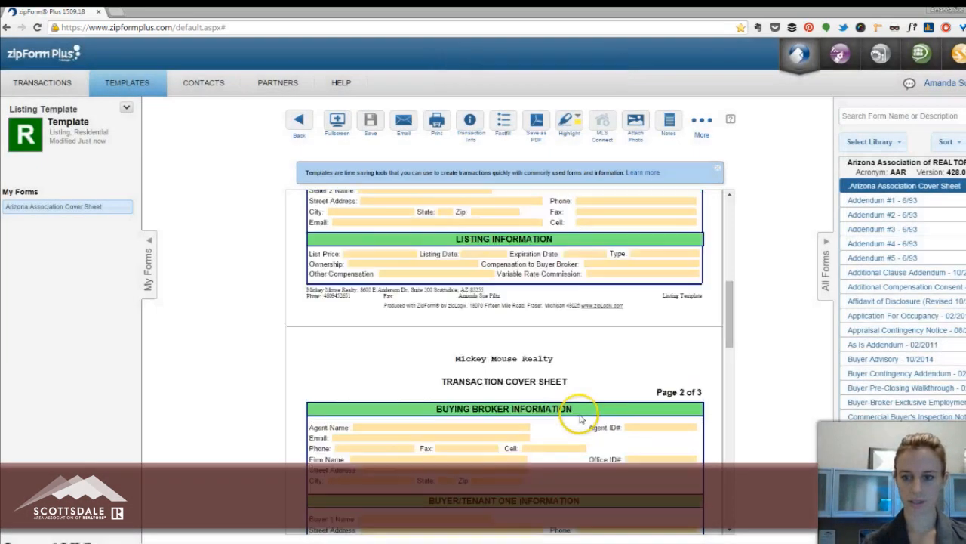
pyautogui.scroll(5, 578, 412)
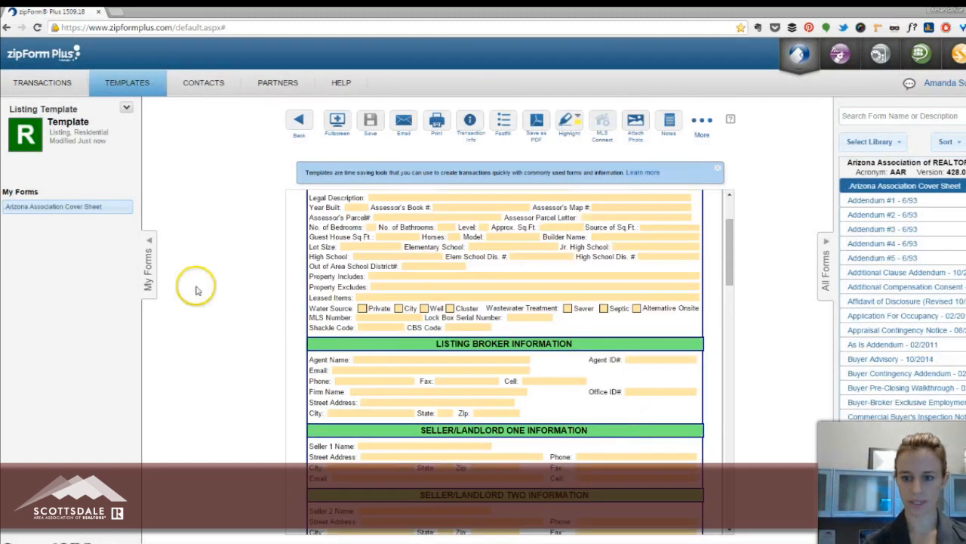
# Fill in the listing broker's agent name, agent ID and e-mail on the template's cover sheet, and save it.
pyautogui.click(369, 360)
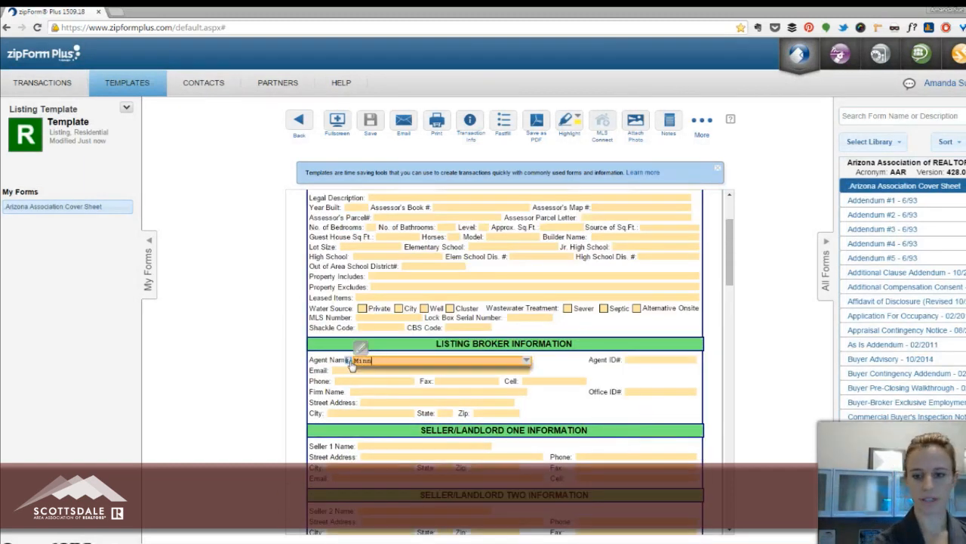
pyautogui.write('Minnie Mouse')
pyautogui.press('Tab')
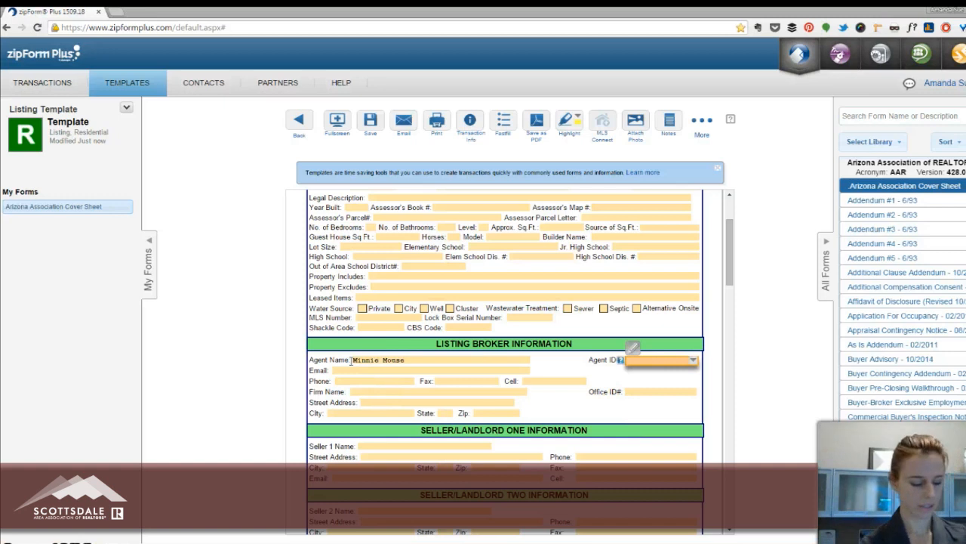
pyautogui.write('mm001')
pyautogui.press('Tab')
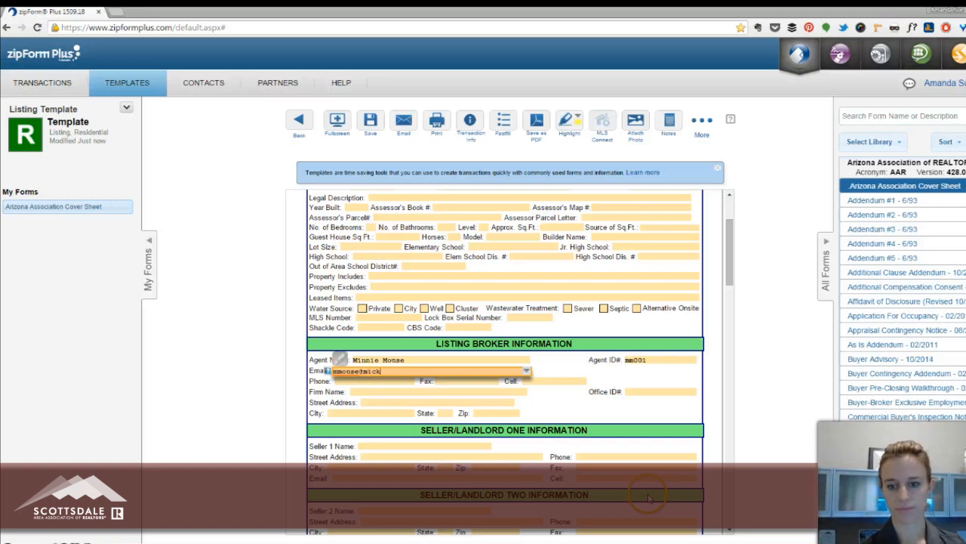
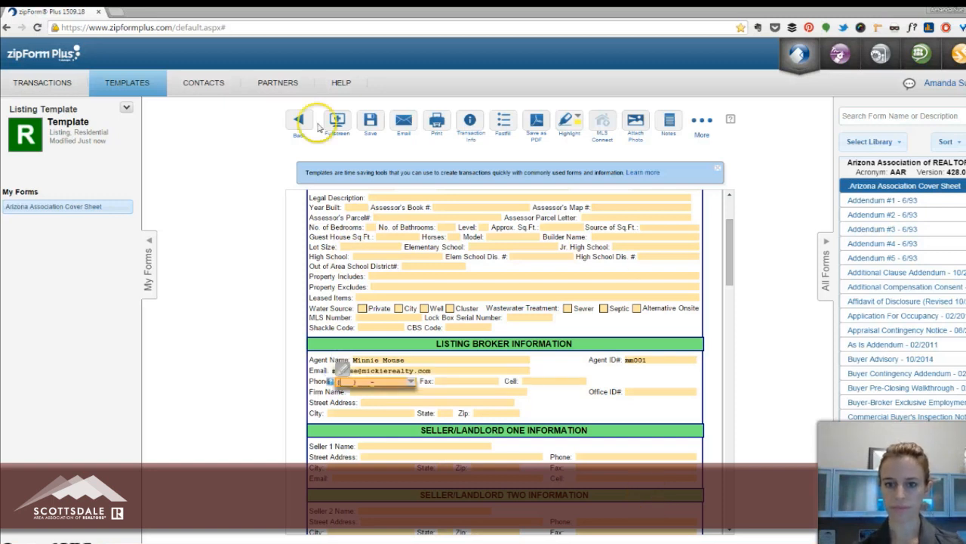
pyautogui.click(371, 122)
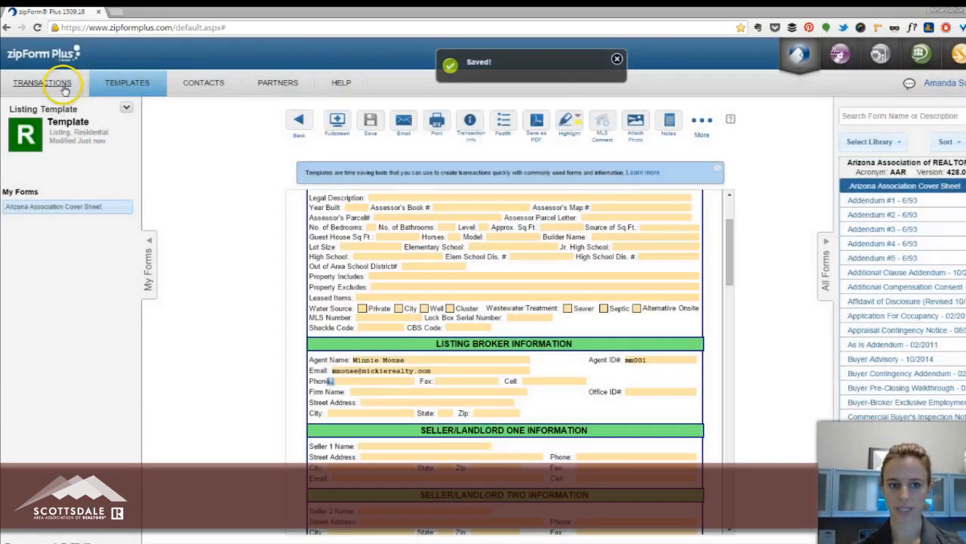
# Create a residential listing transaction named with the seller's name and property address, apply the Listing Template to it, and save.
pyautogui.click(61, 83)
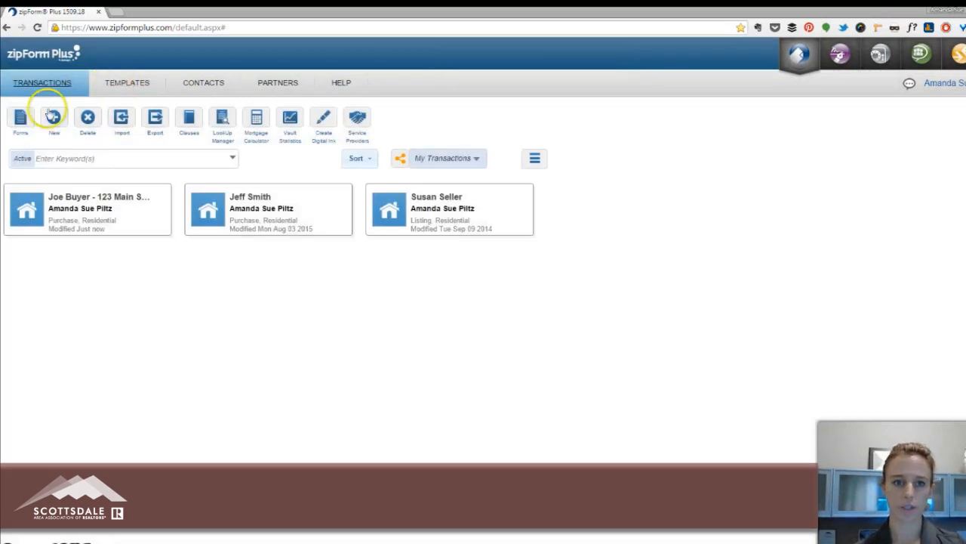
pyautogui.click(53, 116)
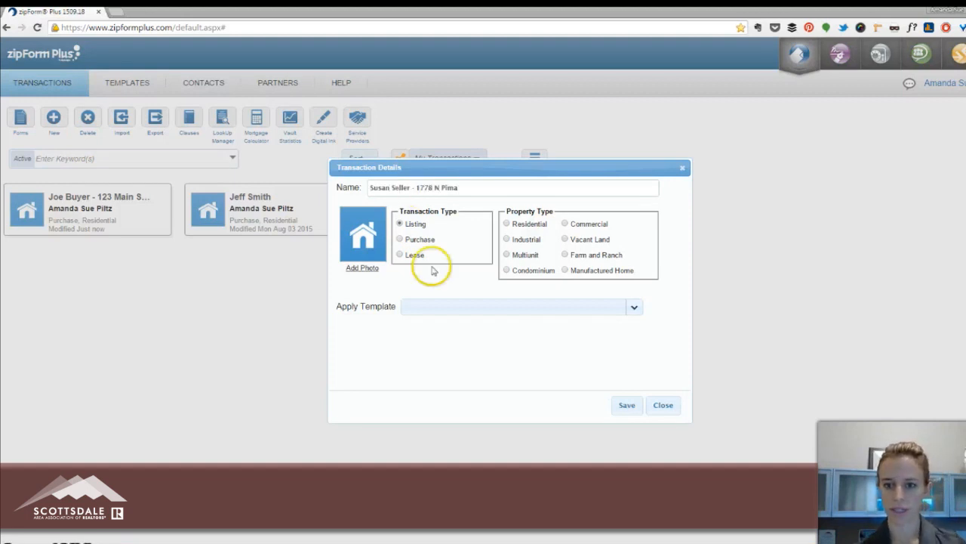
pyautogui.click(470, 306)
pyautogui.click(478, 326)
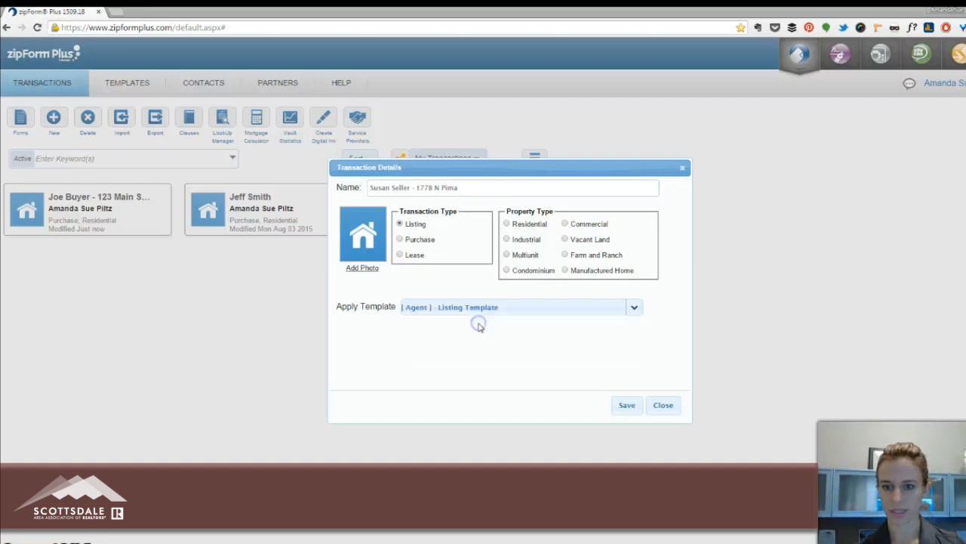
pyautogui.click(623, 404)
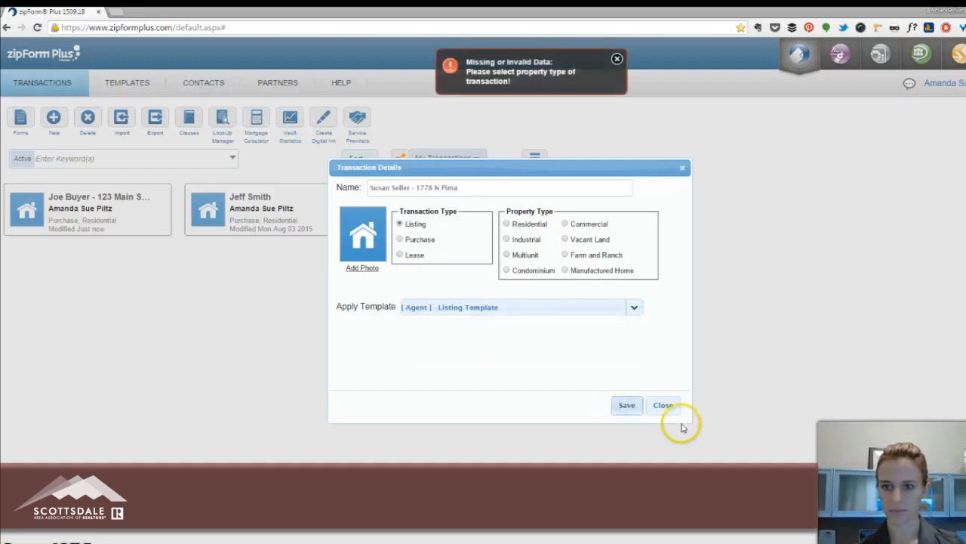
pyautogui.click(506, 224)
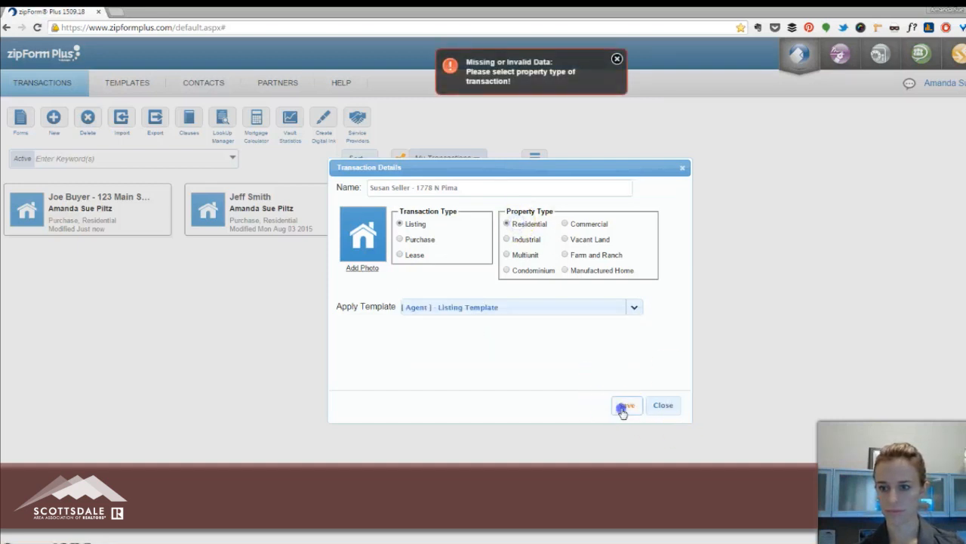
pyautogui.click(625, 405)
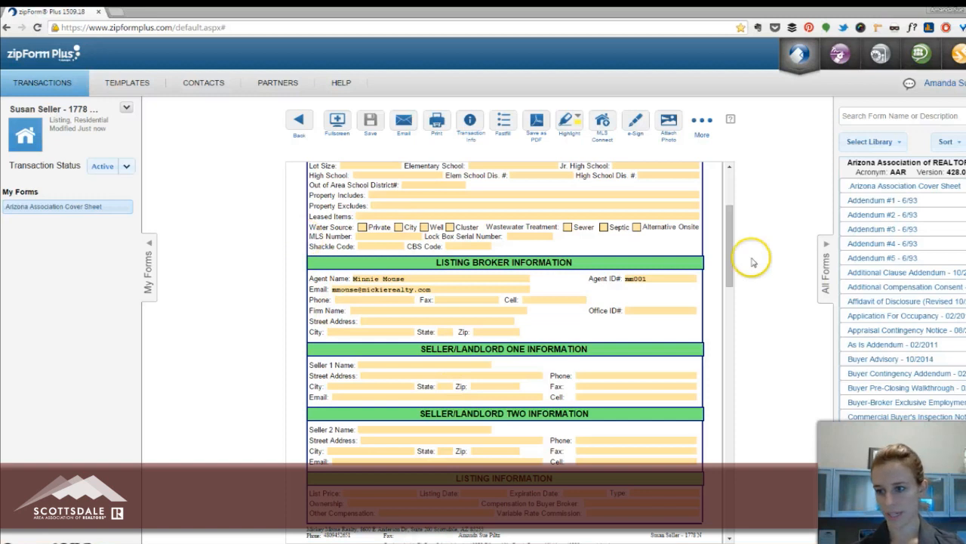
# Add the As Is Addendum - 02/2011 form to the listing transaction and look through its fields.
pyautogui.scroll(-3, 927, 241)
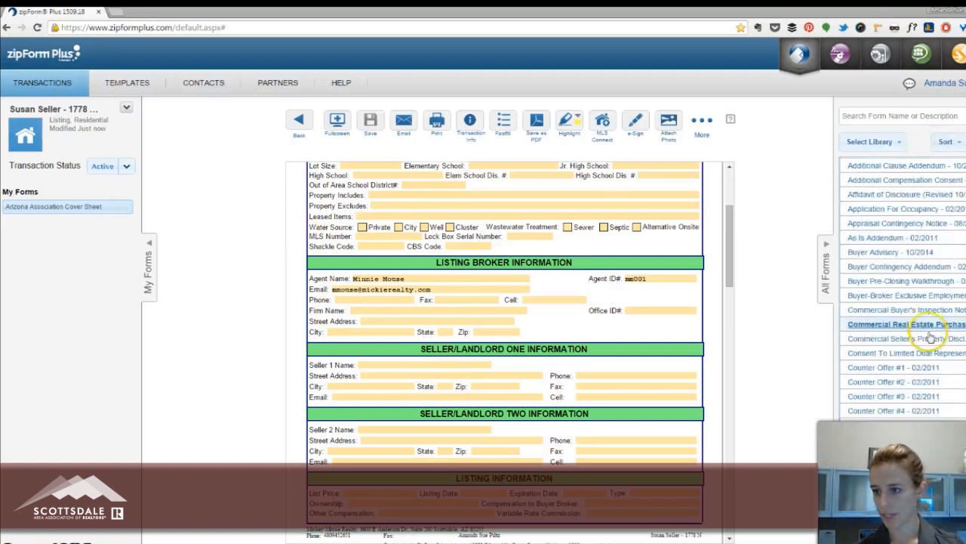
pyautogui.scroll(-5, 925, 340)
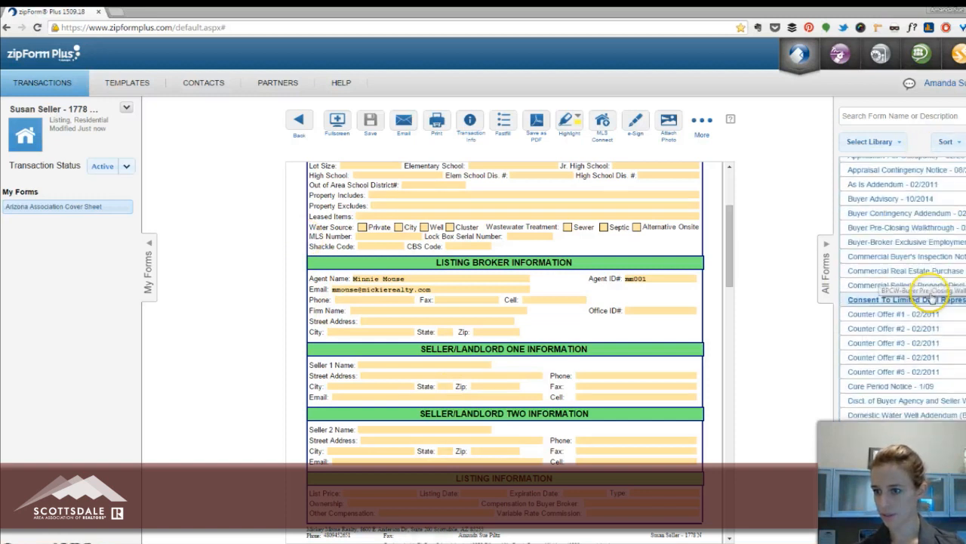
pyautogui.scroll(5, 923, 295)
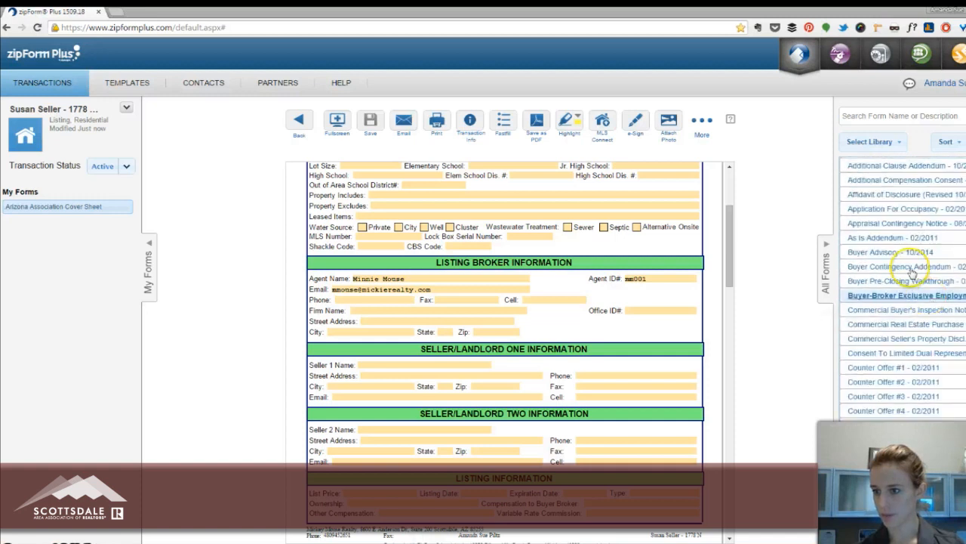
pyautogui.doubleClick(899, 237)
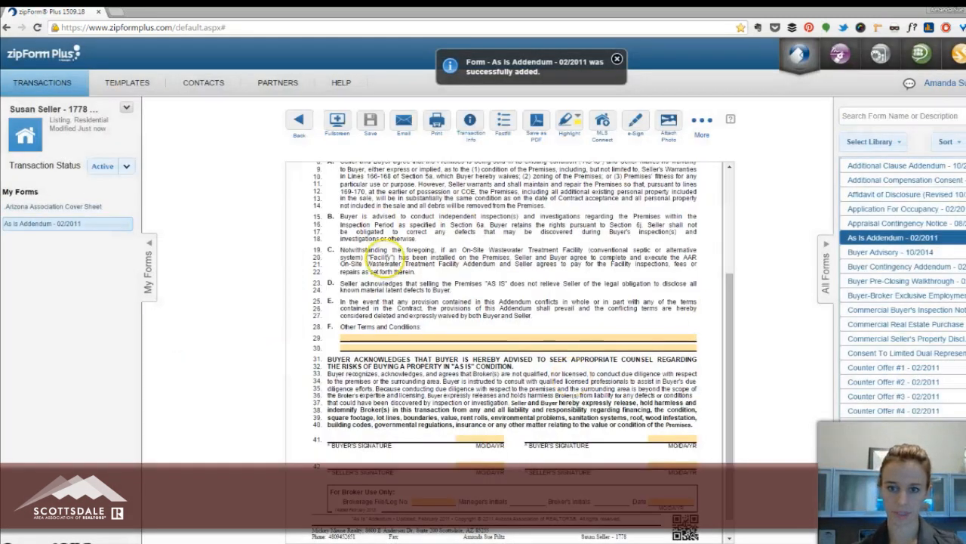
pyautogui.scroll(-1, 565, 257)
pyautogui.scroll(3, 654, 302)
# Enter and save the seller's full name as Seller 1 on the Arizona Association Cover Sheet, and reopen the As Is Addendum to check its seller field.
pyautogui.click(80, 206)
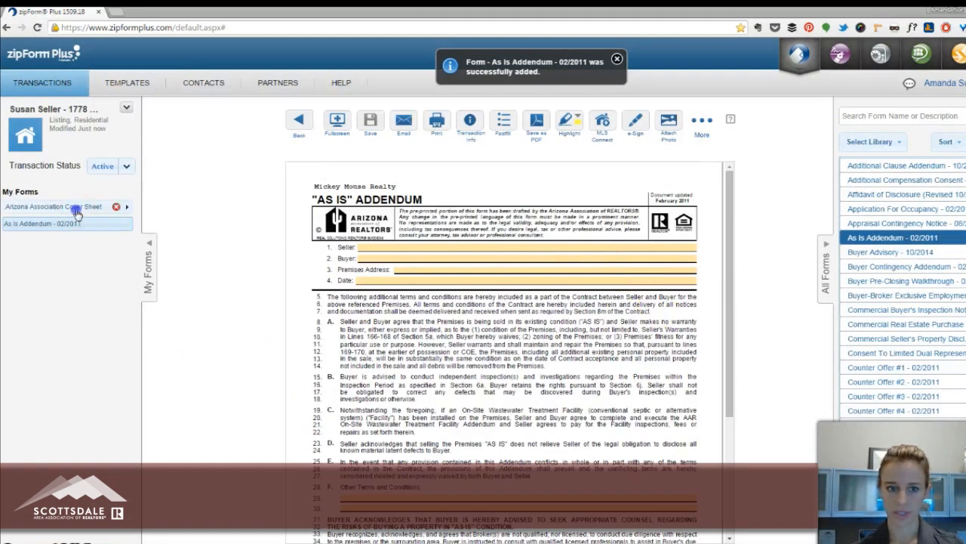
pyautogui.scroll(-3, 400, 430)
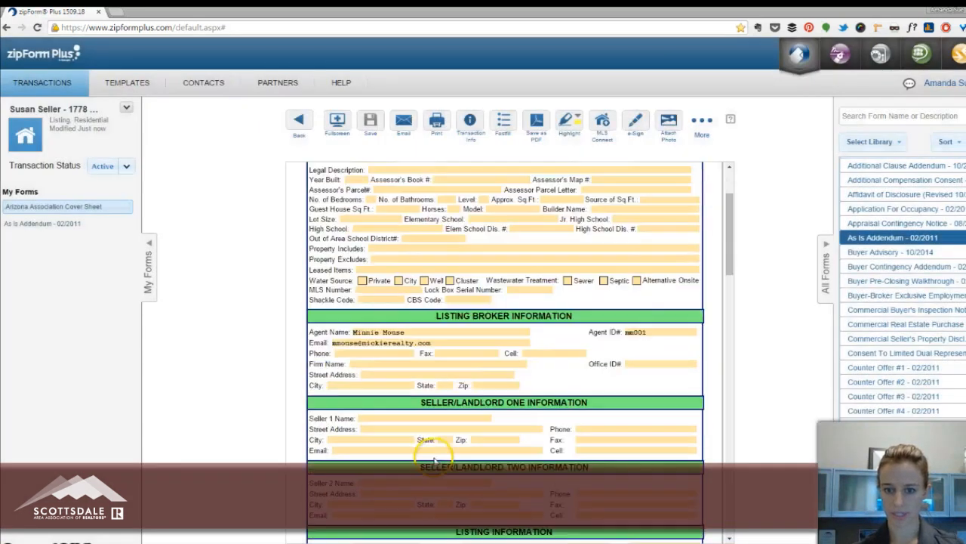
pyautogui.click(391, 366)
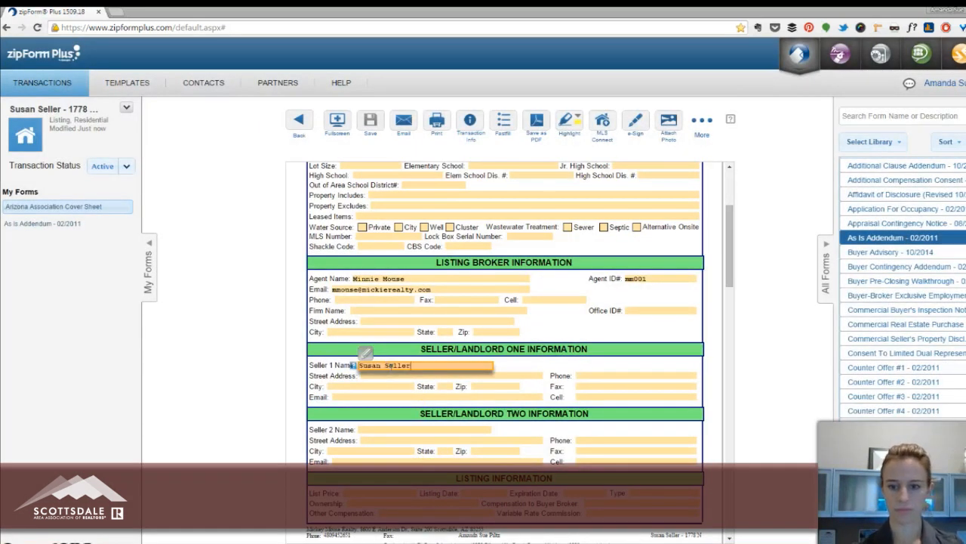
pyautogui.click(370, 121)
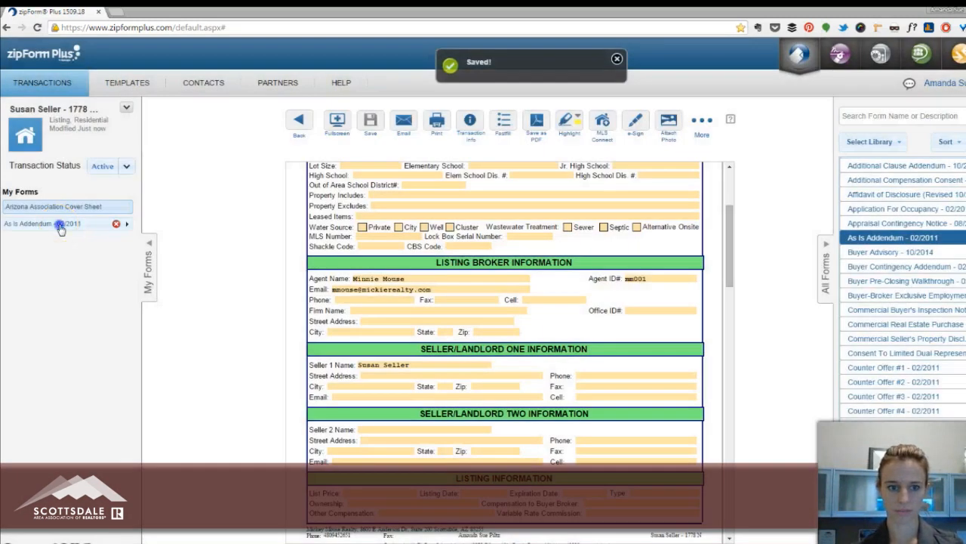
pyautogui.click(60, 223)
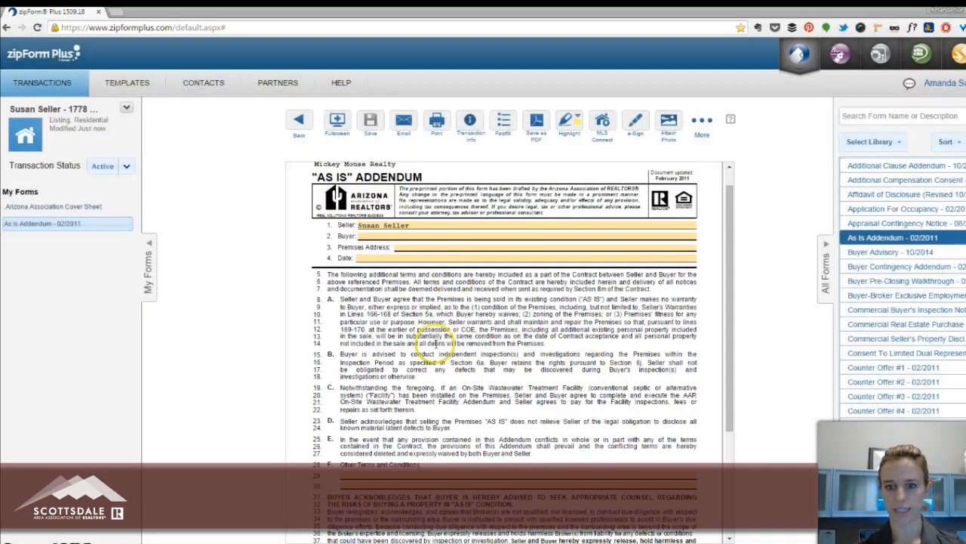